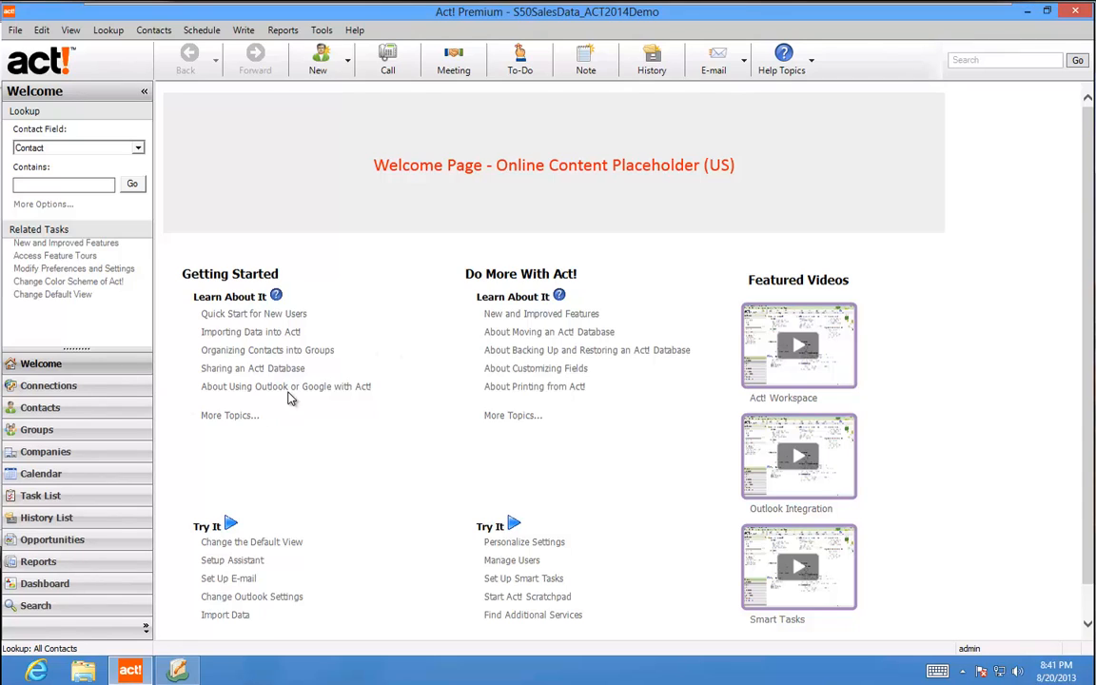
Check the server name in the Sage 50 database settings and fetch the available database list
left_click(73, 31)
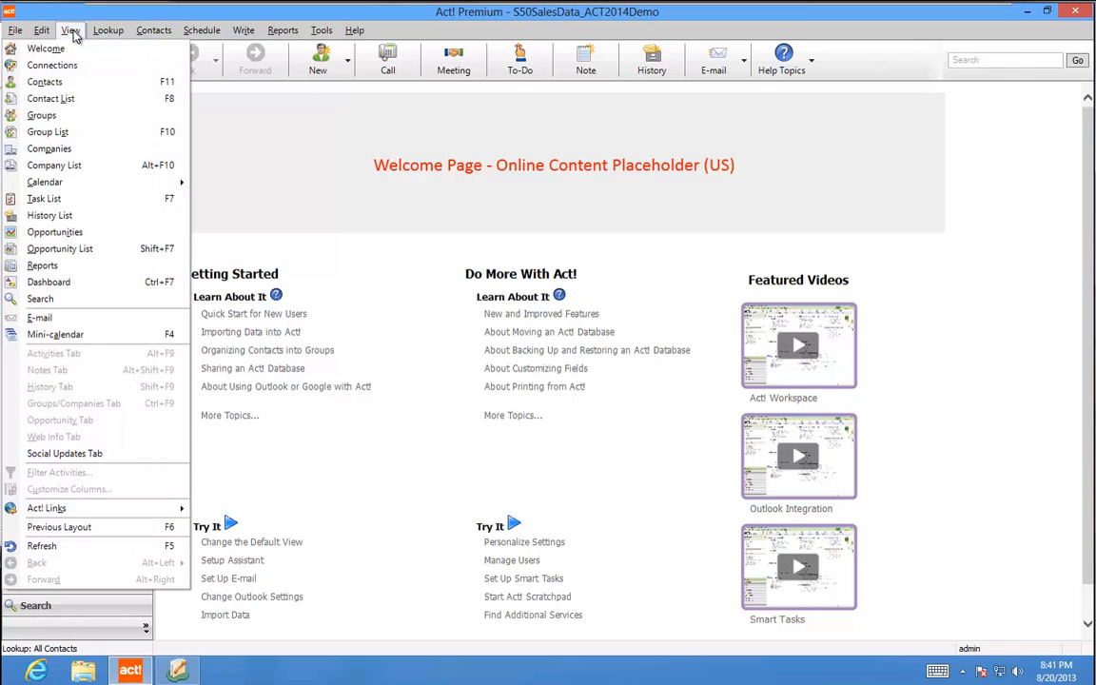
left_click(44, 82)
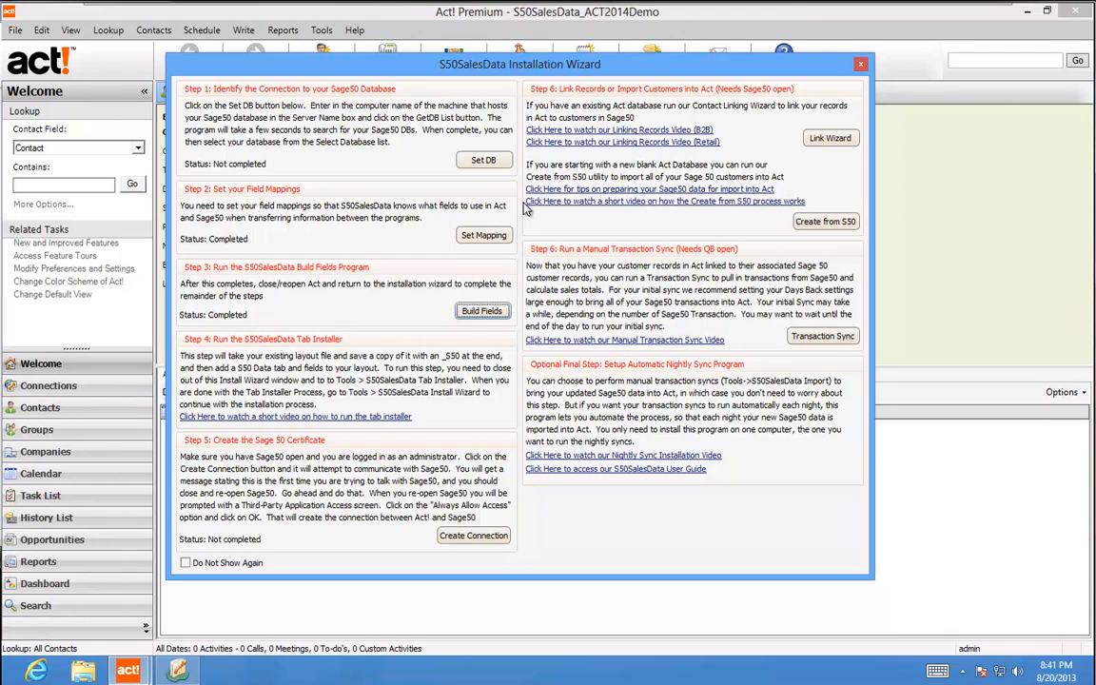
left_click(482, 162)
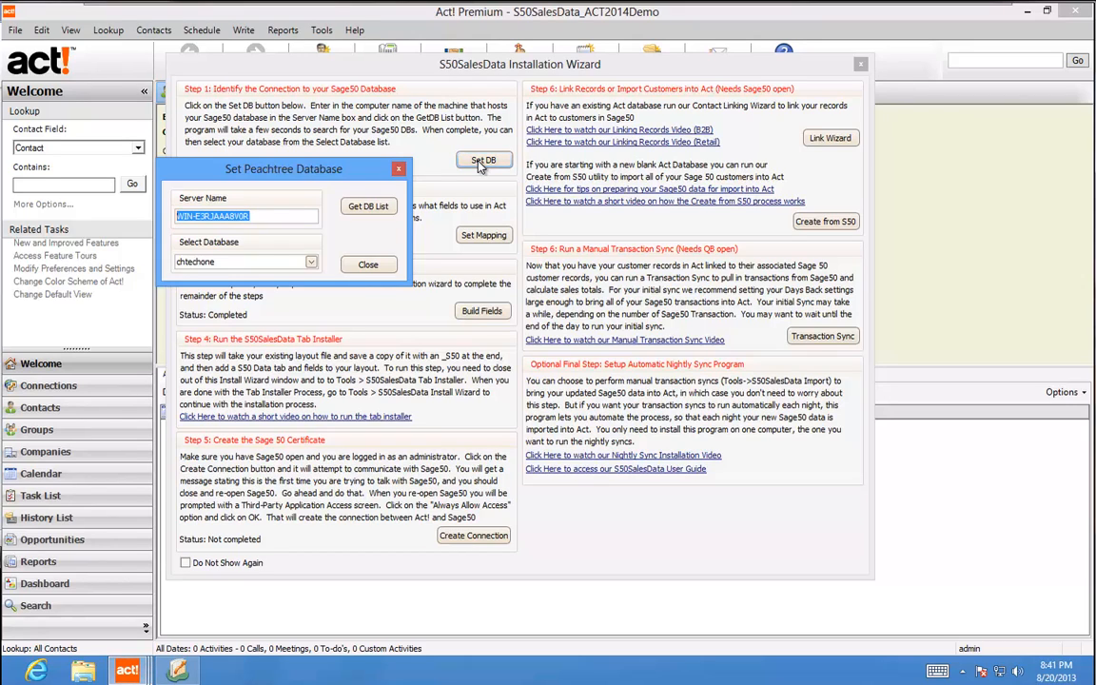
left_click(276, 216)
left_click_drag(249, 216, 177, 216)
left_click(268, 215)
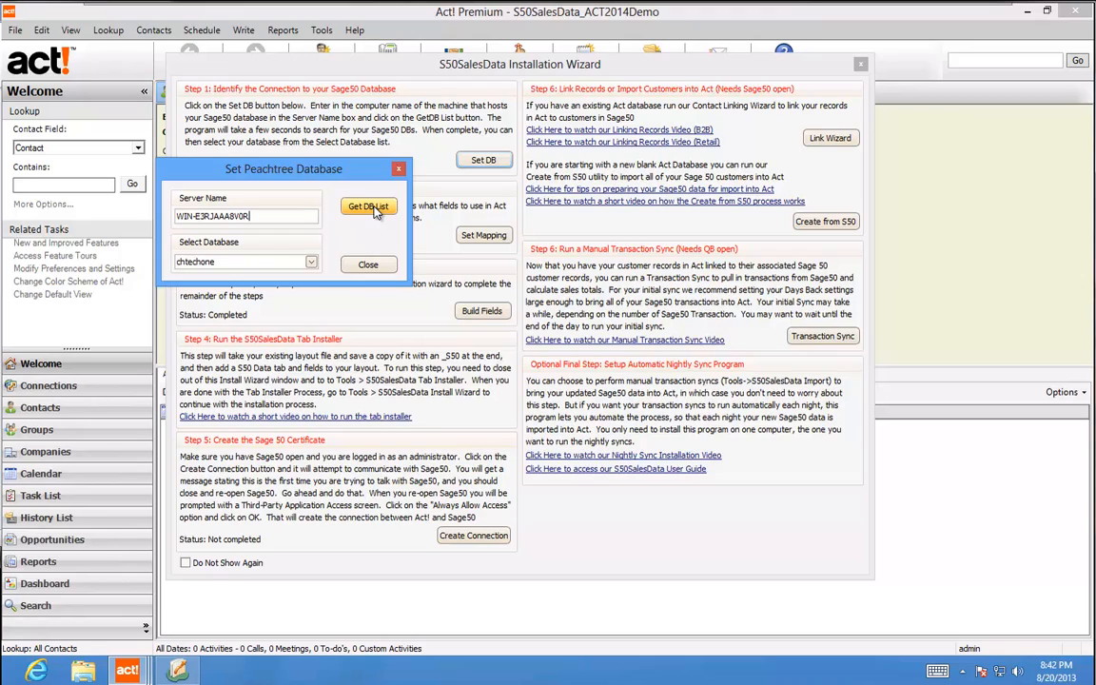
left_click(376, 210)
left_click(367, 266)
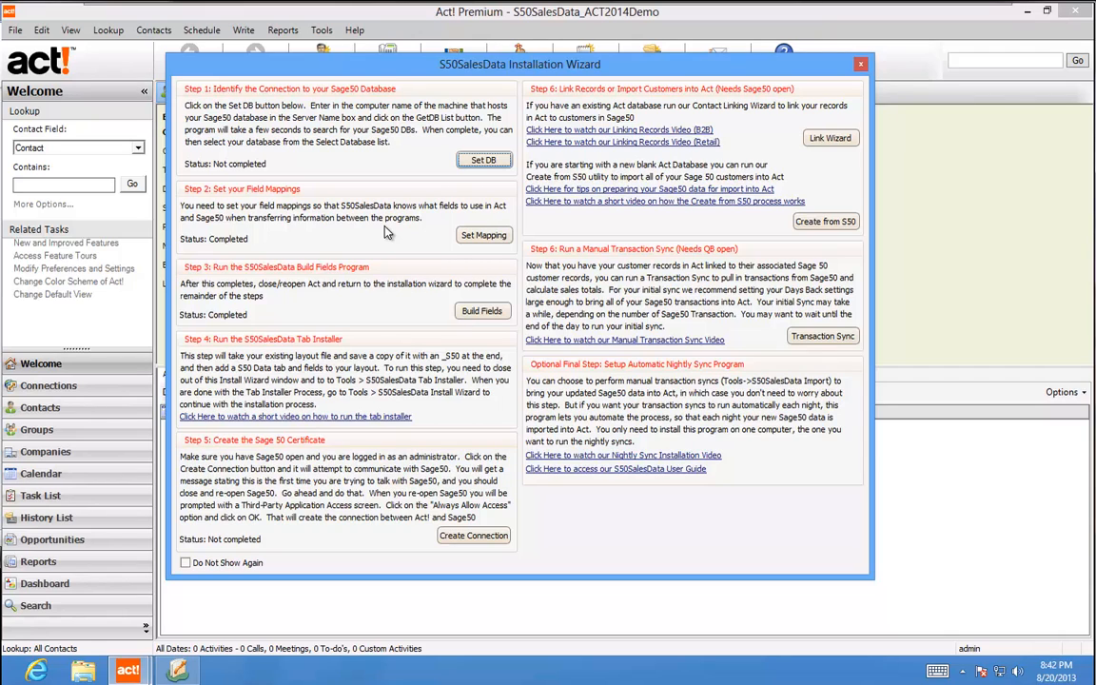
left_click(483, 235)
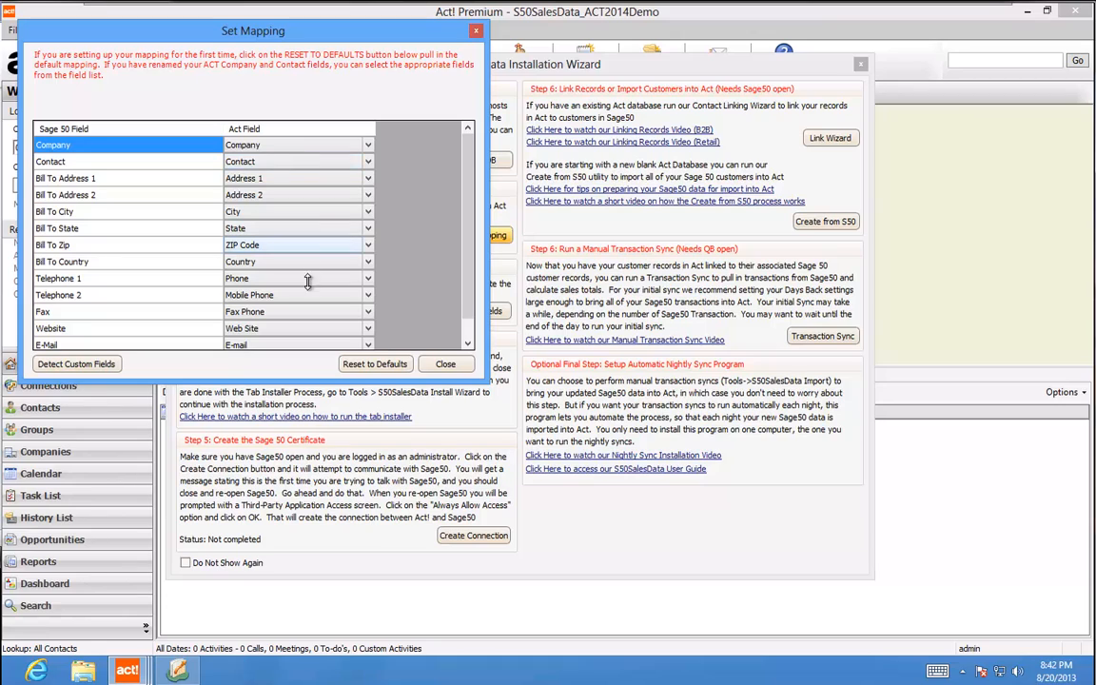
scroll(464, 187, "down", 1)
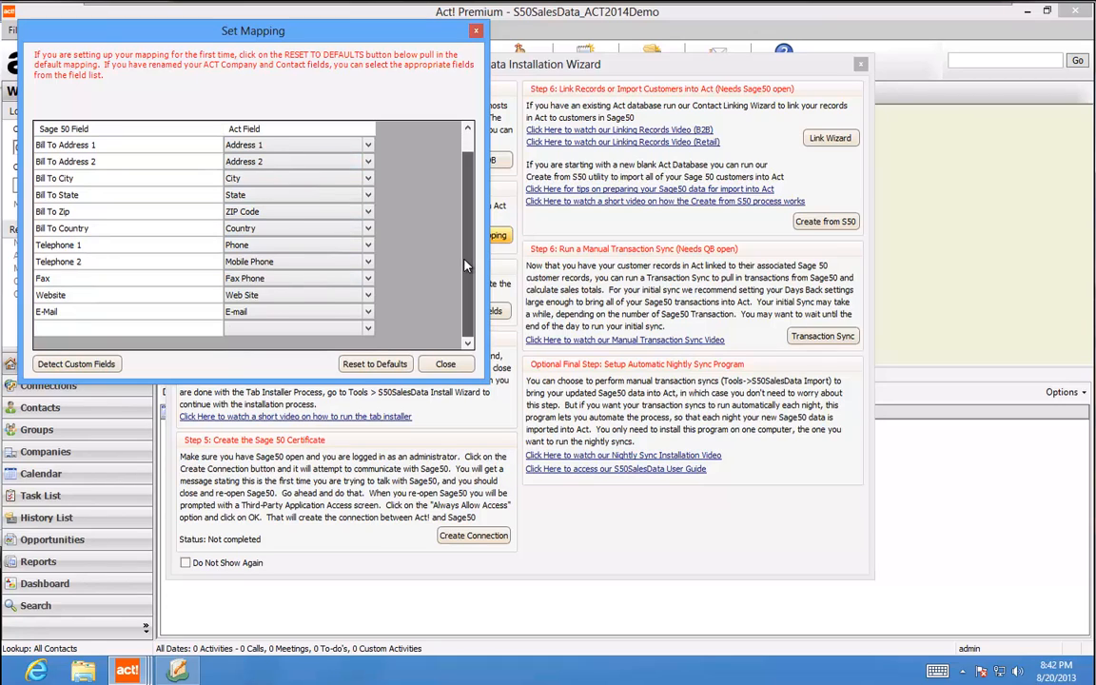
scroll(414, 228, "up", 1)
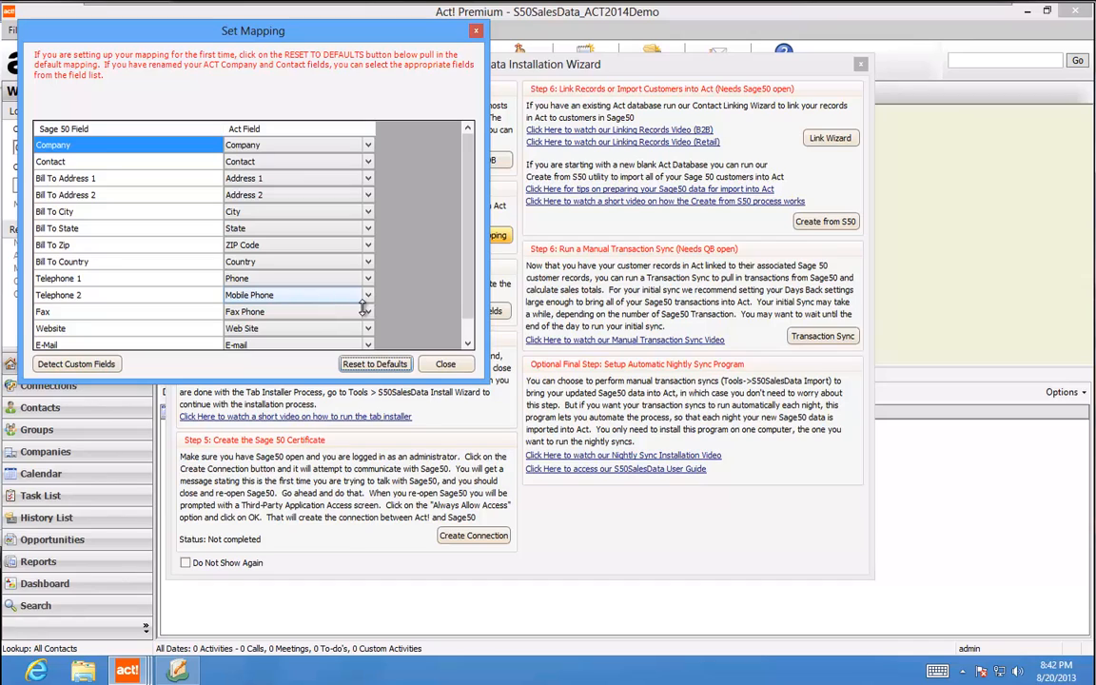
left_click(446, 365)
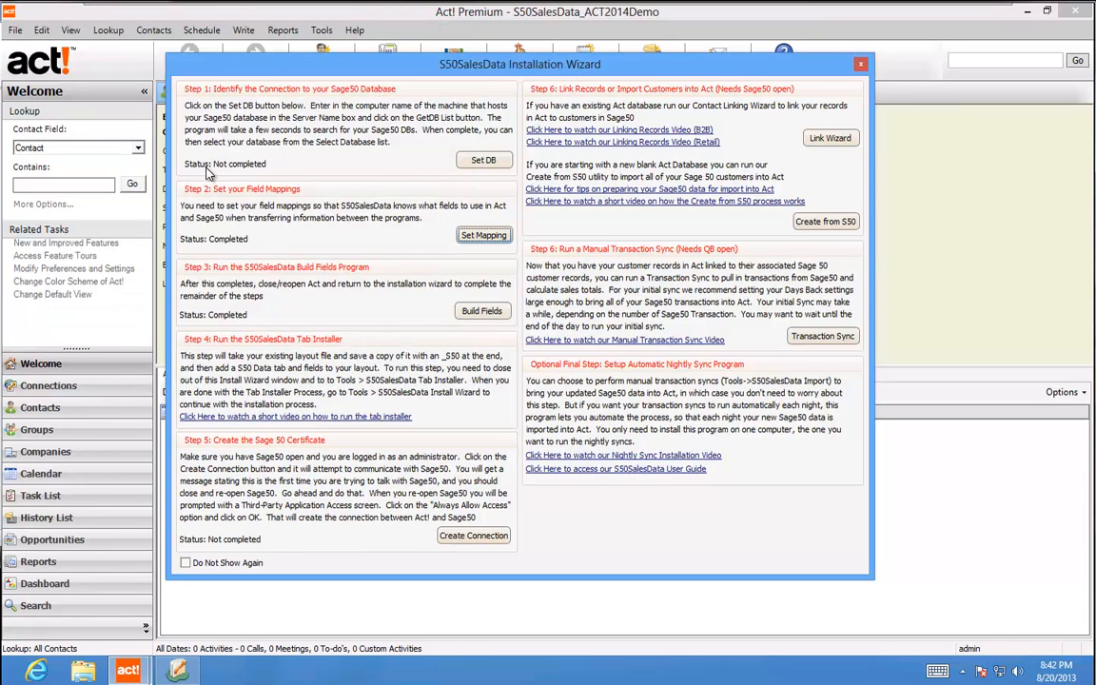
Build the S50SalesData fields using the Act administrator login, then acknowledge the reopen-Act notice
left_click(469, 314)
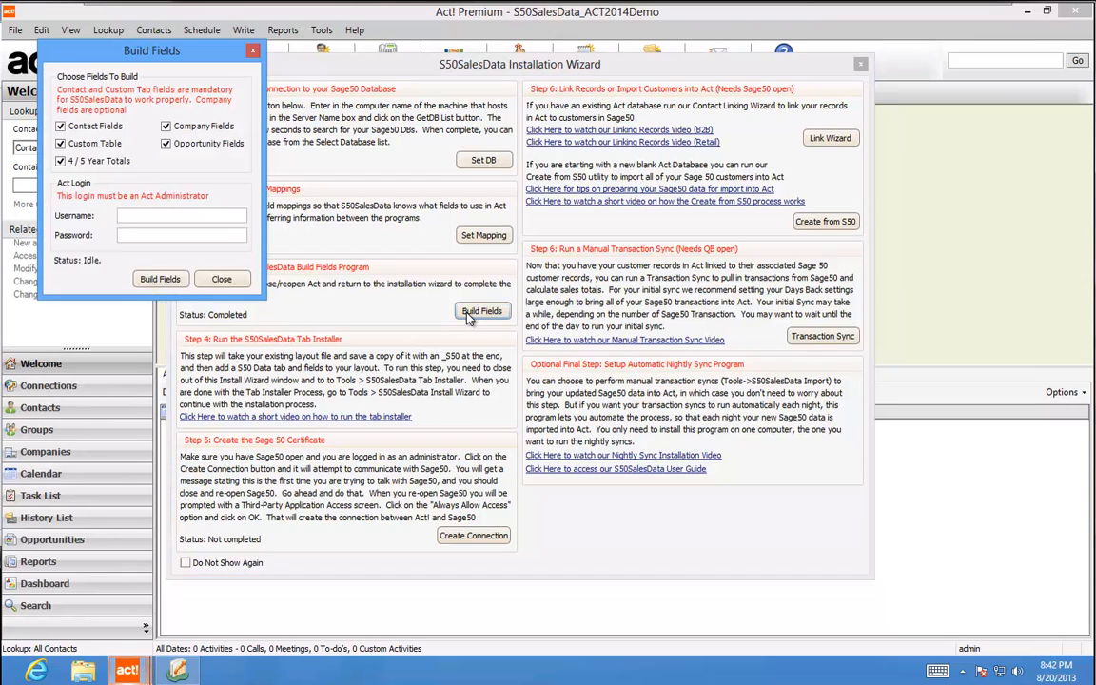
left_click(133, 215)
type("admin")
double_click(149, 215)
left_click(149, 234)
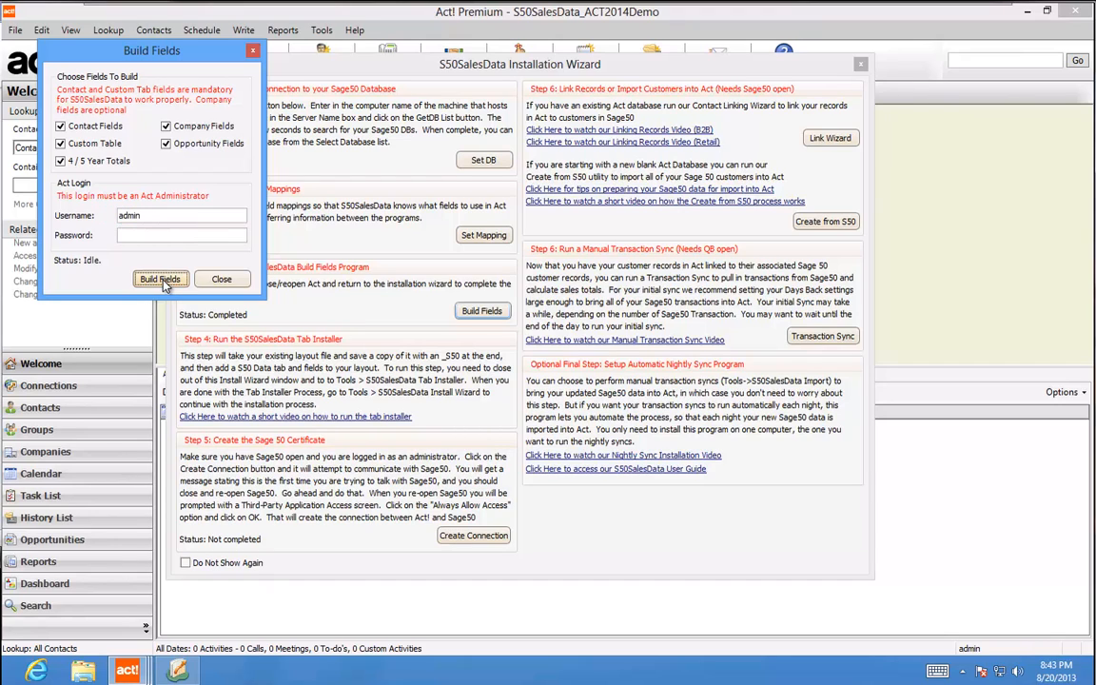
left_click(162, 280)
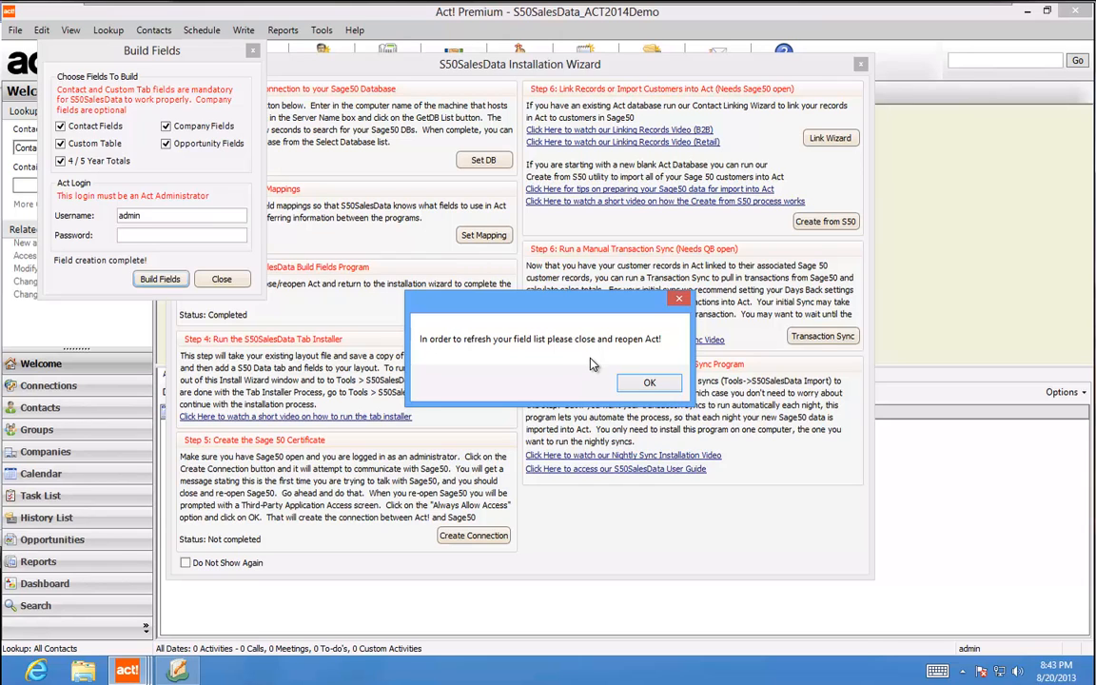
left_click(640, 385)
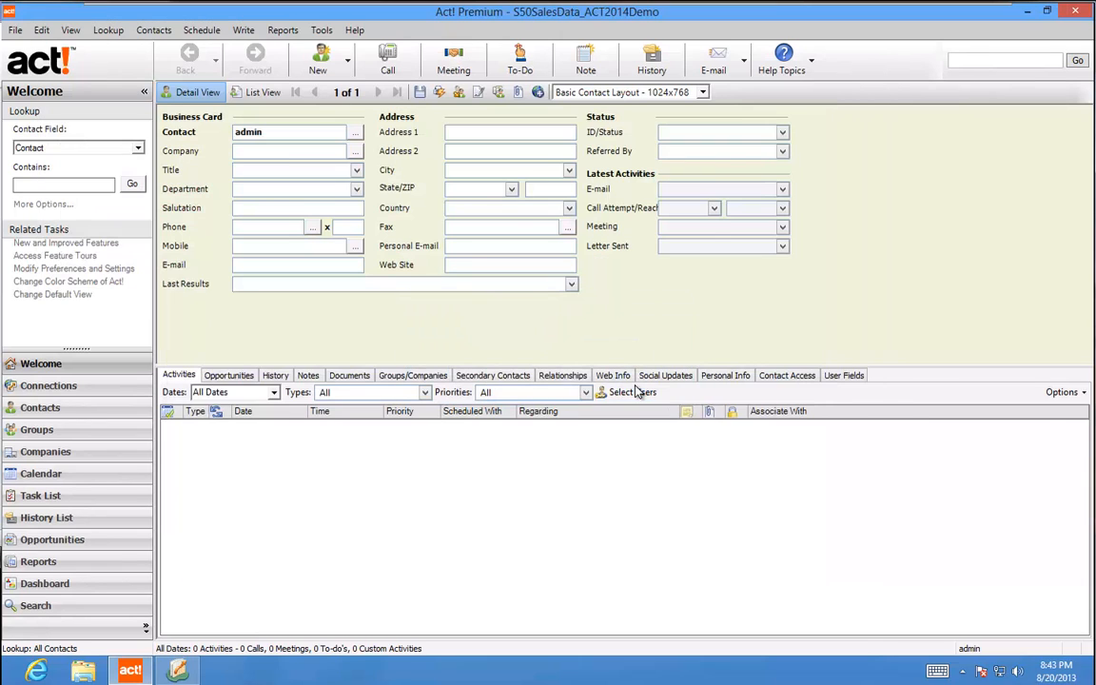
Close and relaunch Act! Premium, continuing the trial to reopen S50SalesData_ACT2014Demo
left_click(1082, 12)
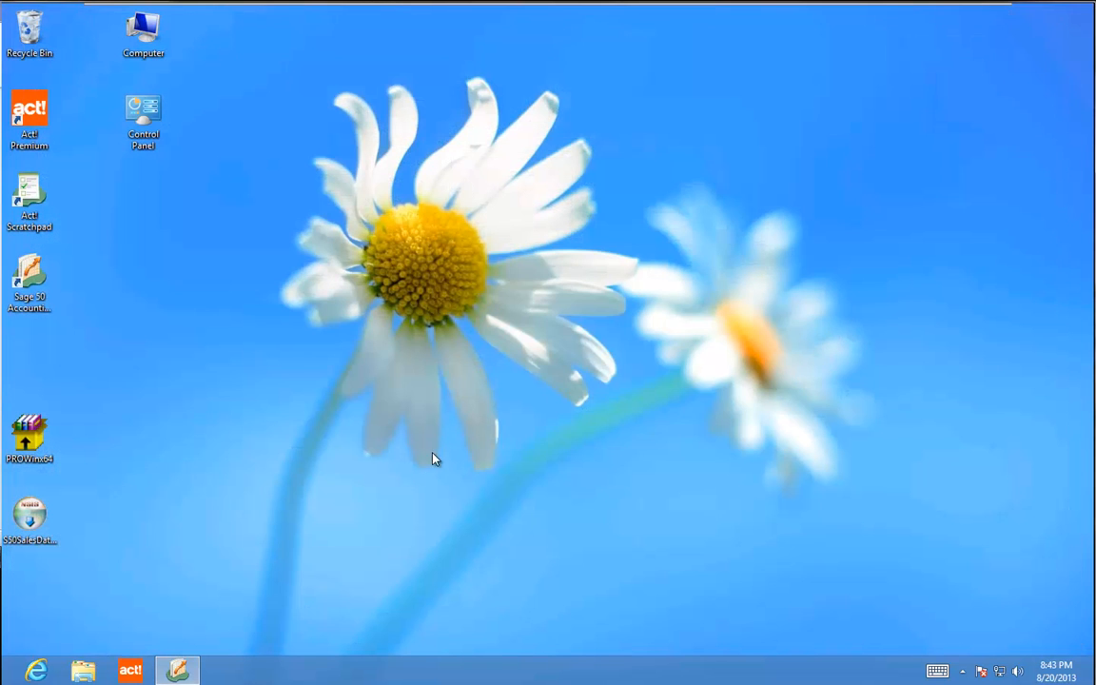
left_click(130, 672)
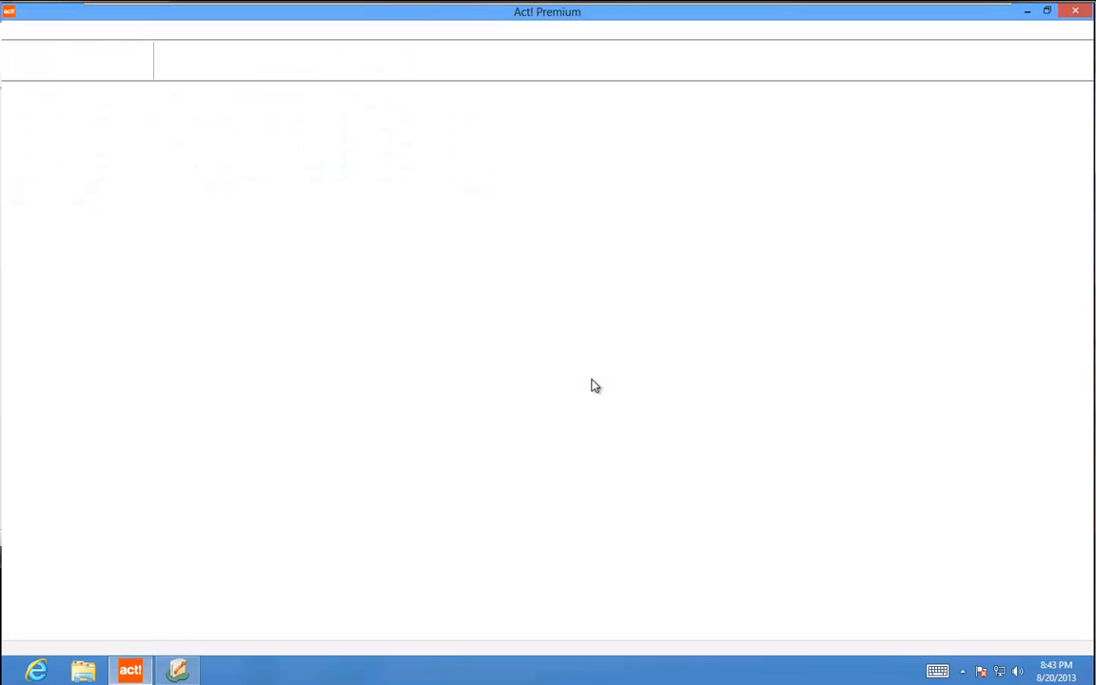
left_click(588, 390)
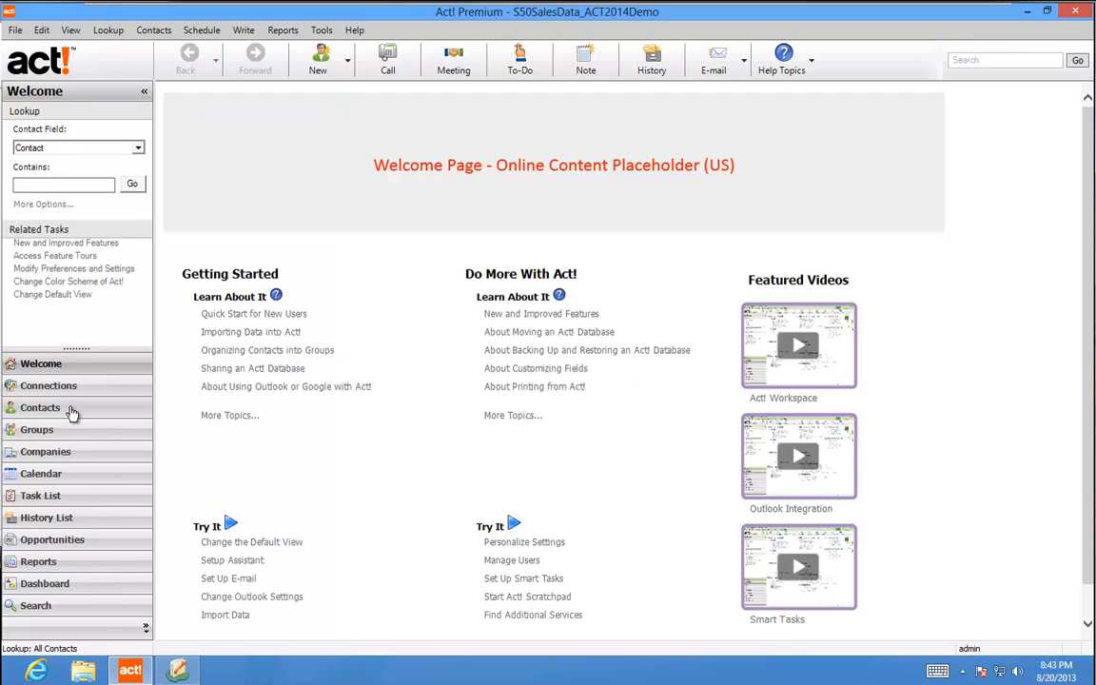
Install the S50 Sales tab into the current contact layout, creating Basic Contact Layout - 1024x768_S50
left_click(69, 409)
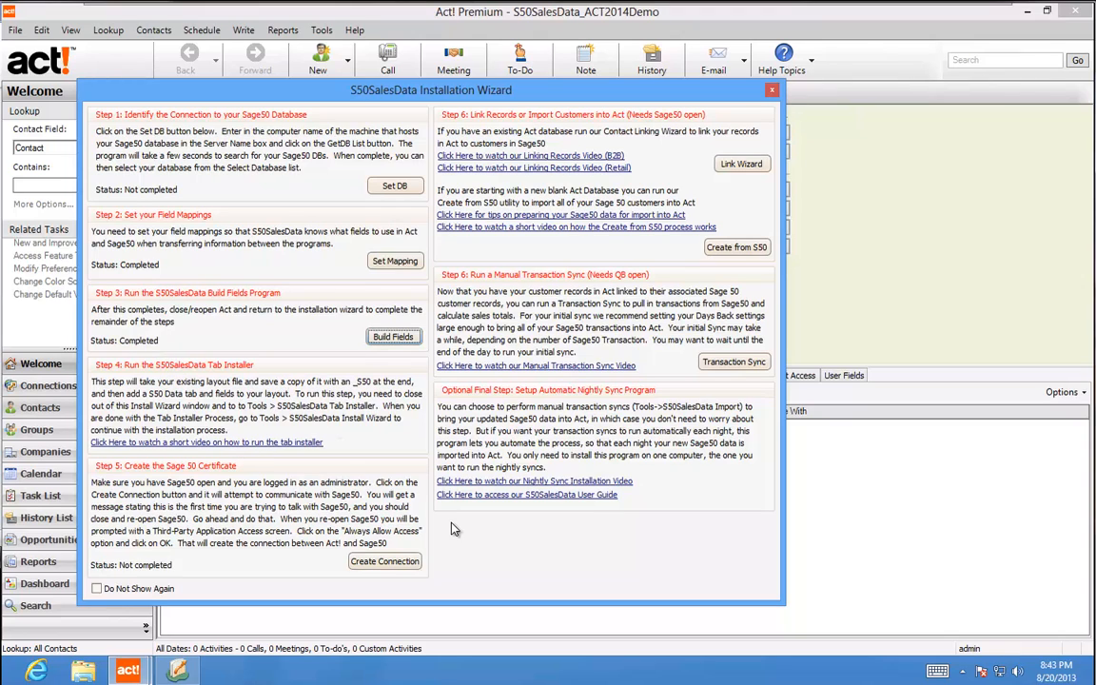
left_click(772, 89)
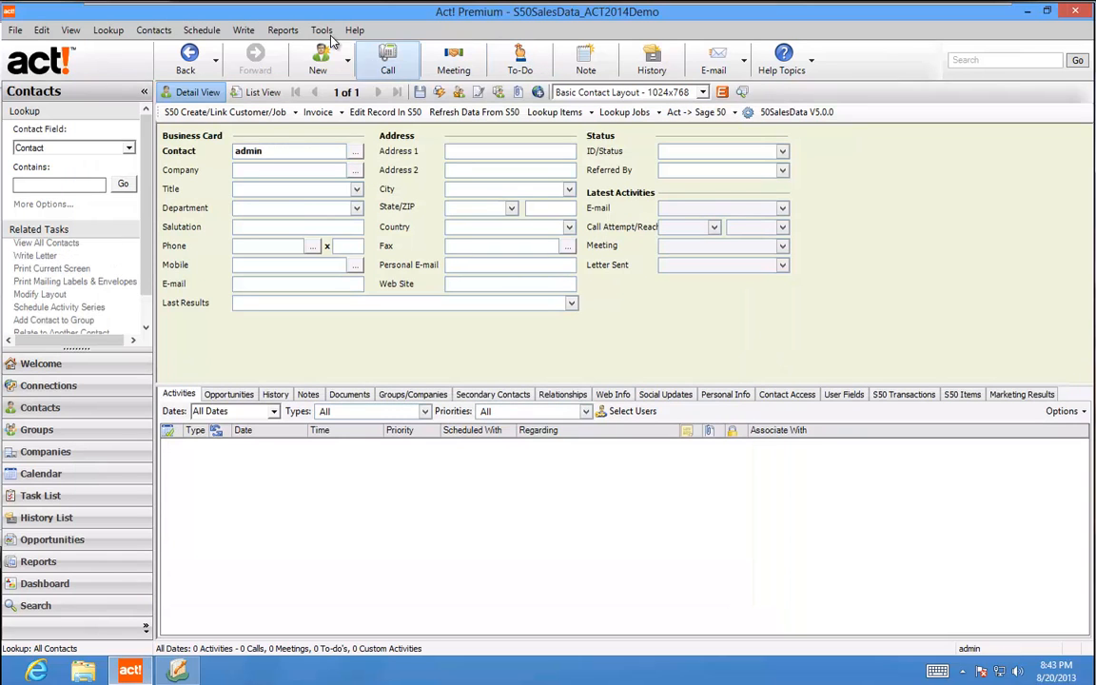
left_click(322, 30)
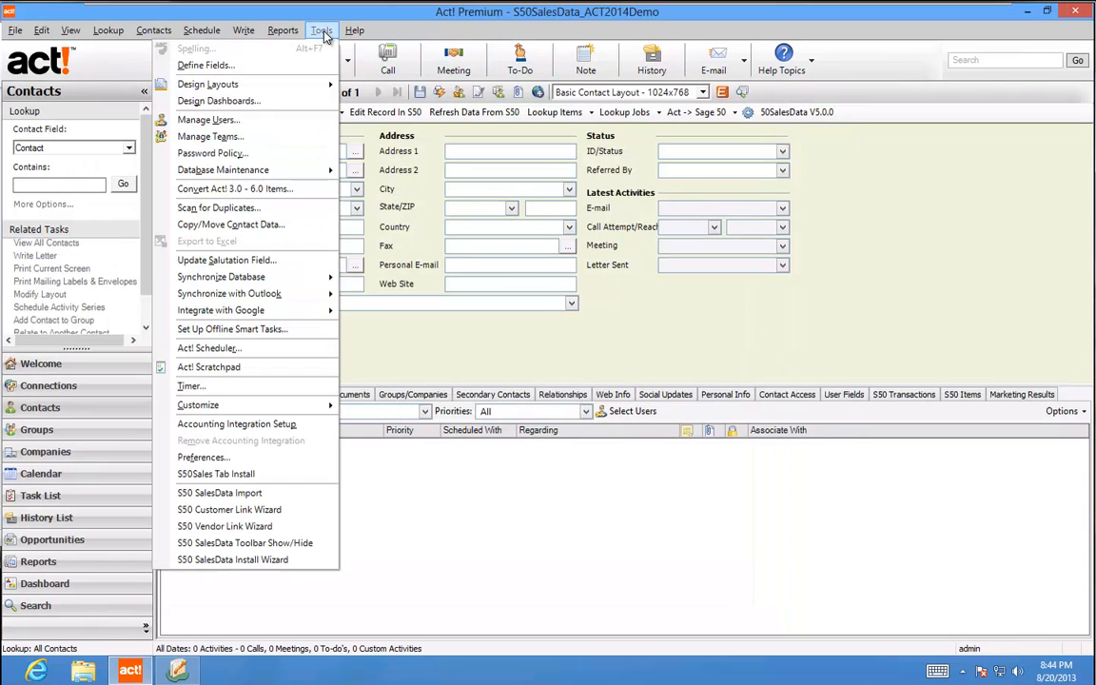
left_click(266, 482)
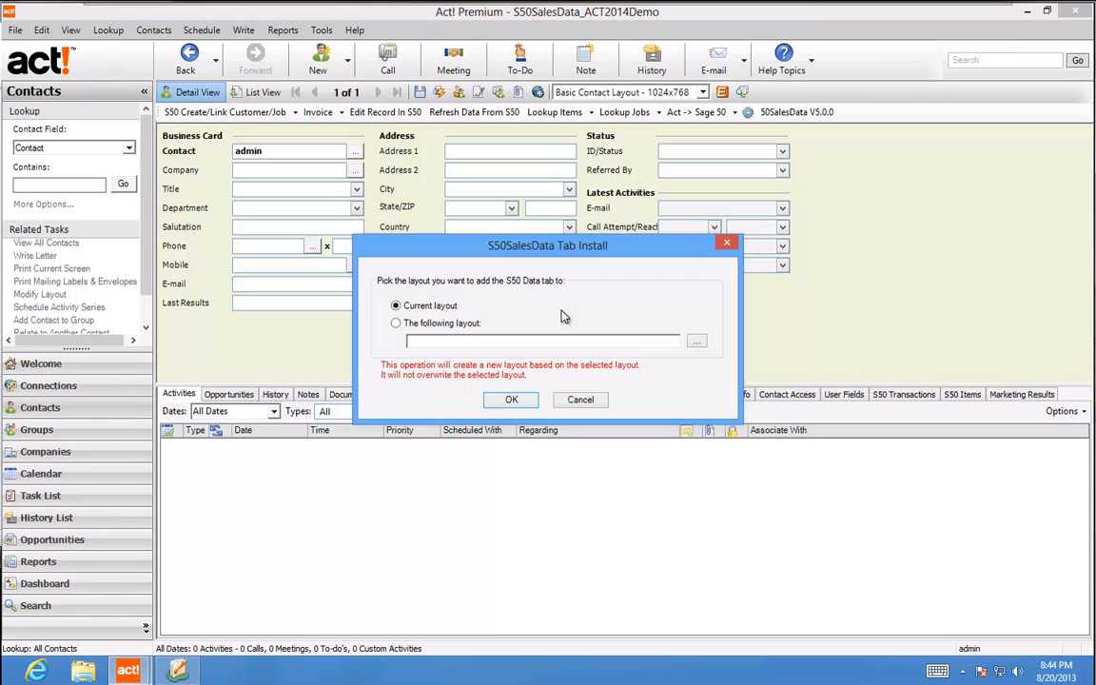
left_click(508, 400)
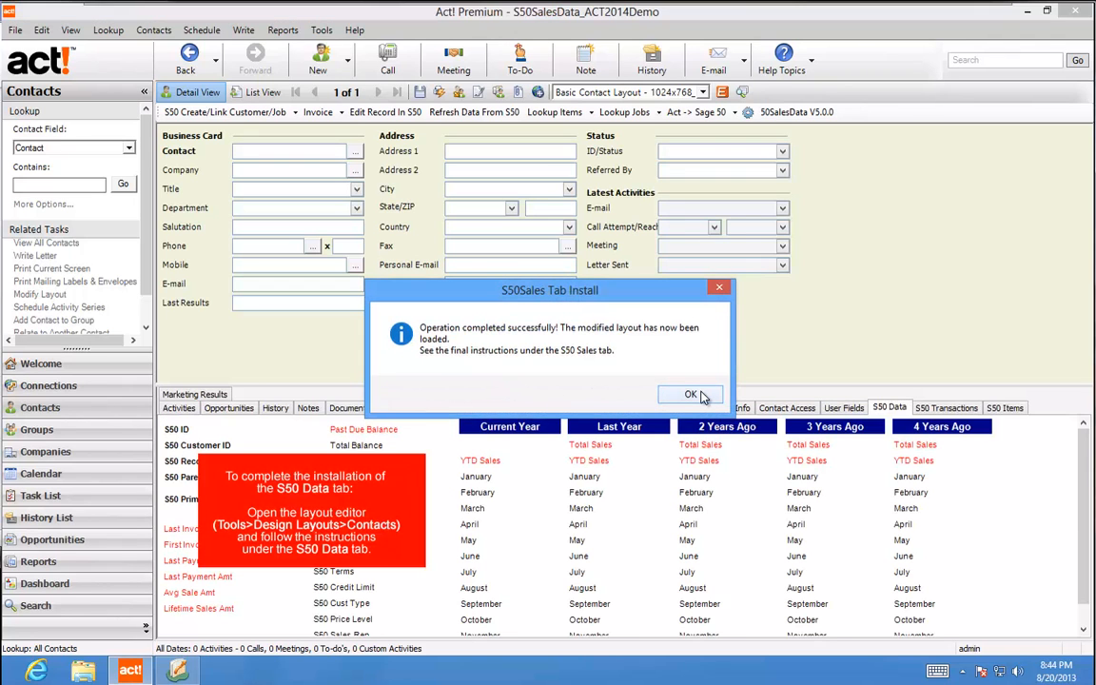
left_click(693, 395)
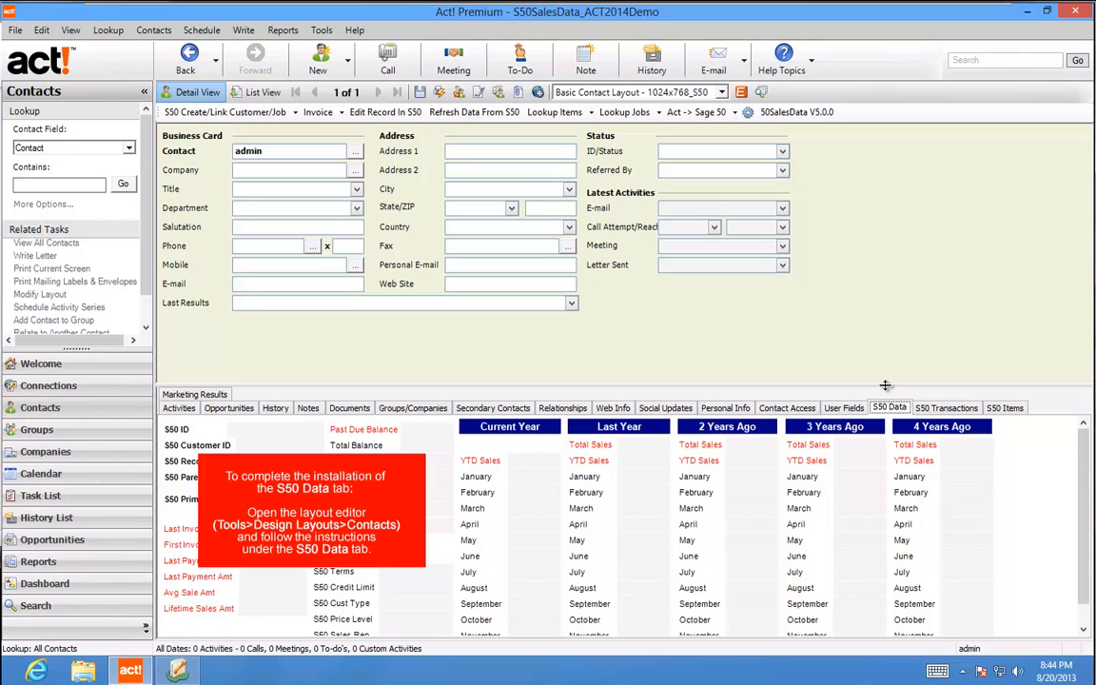
left_click_drag(890, 387, 883, 333)
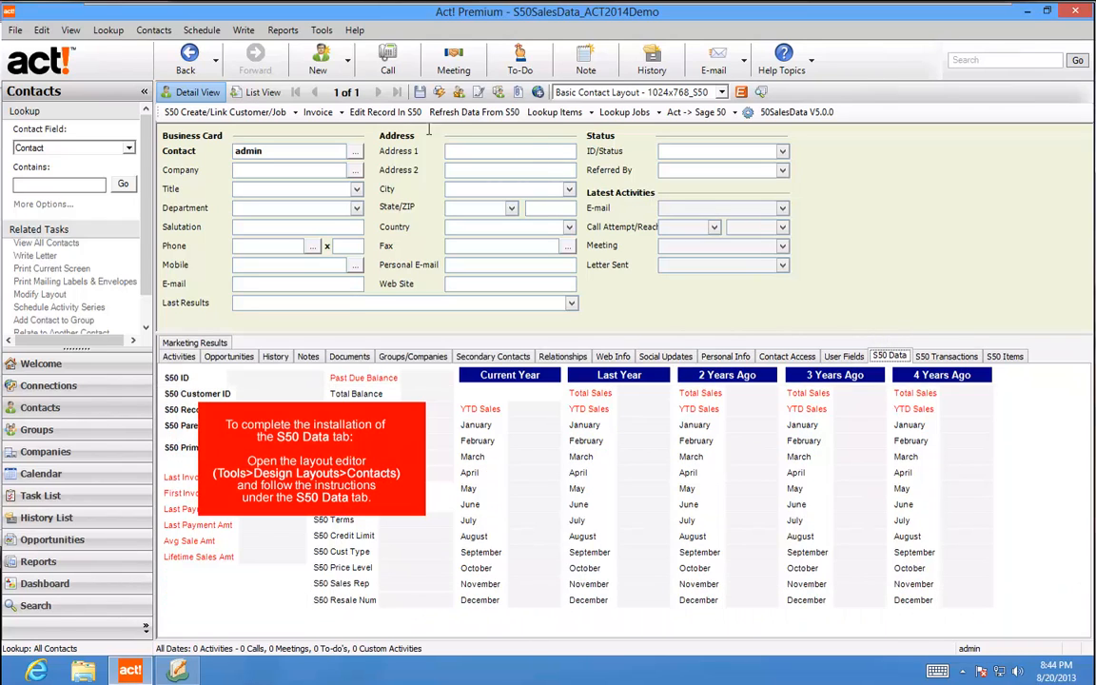
Open the contact layout in Layout Designer and select the tab section
left_click(321, 32)
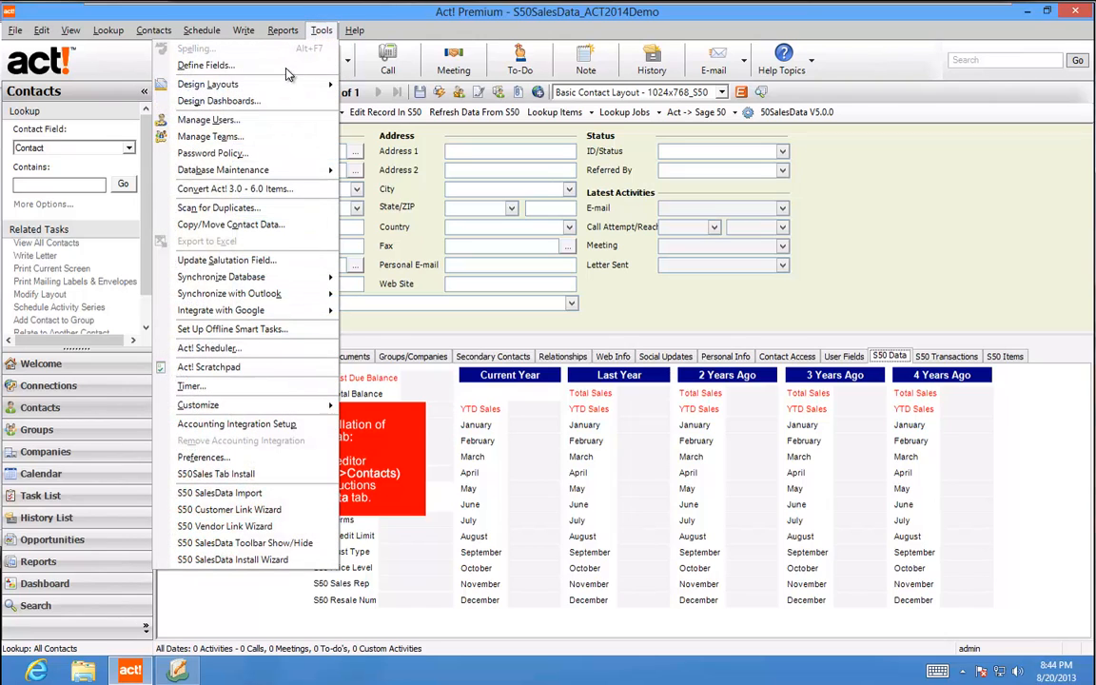
mouse_move(282, 89)
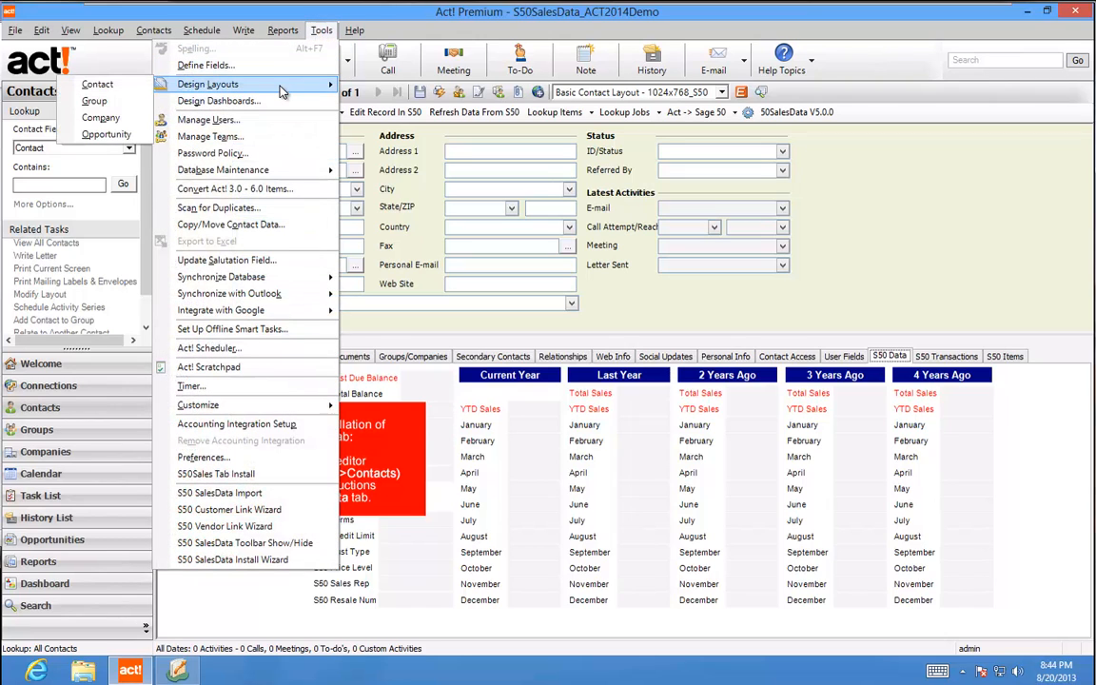
left_click(106, 84)
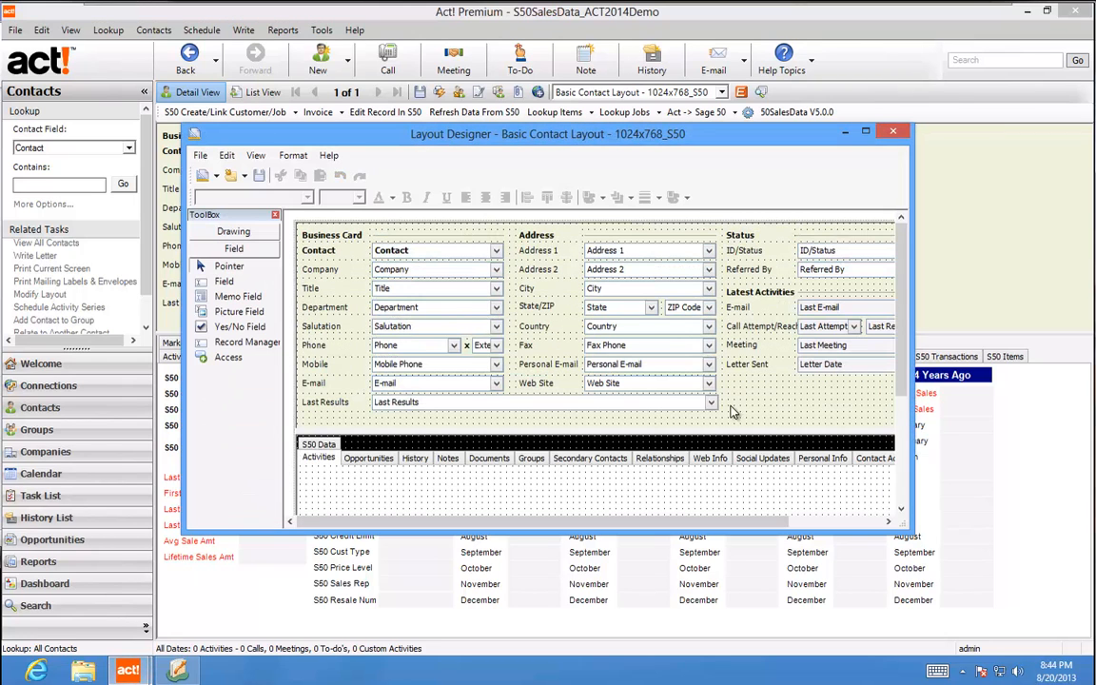
left_click(437, 437)
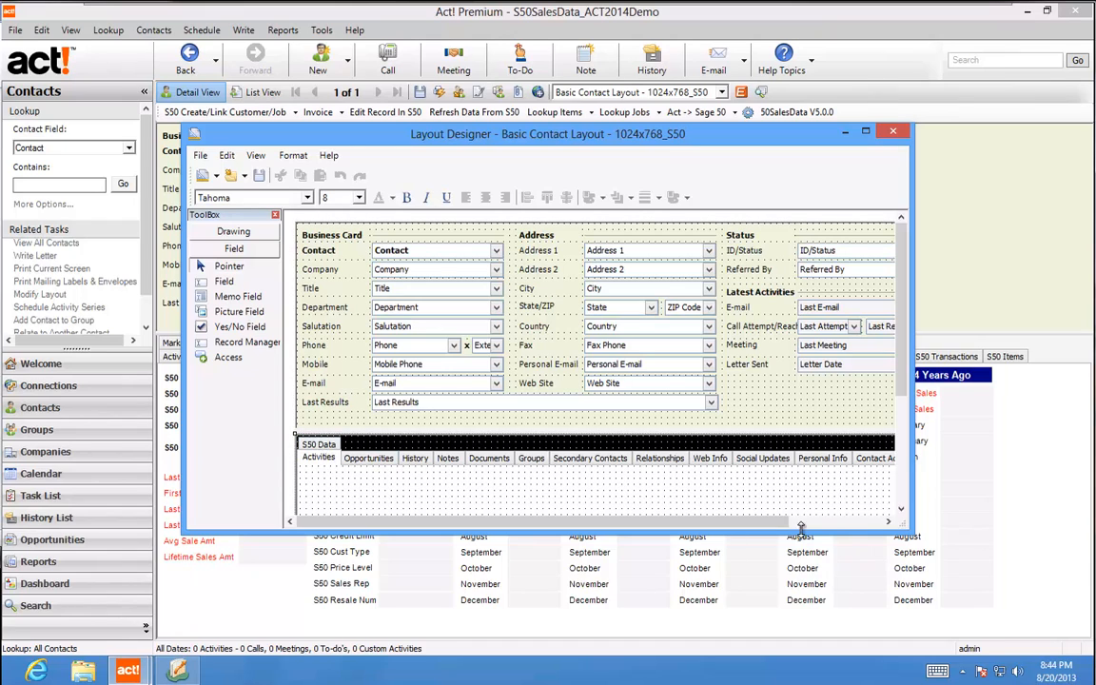
left_click_drag(904, 531, 990, 624)
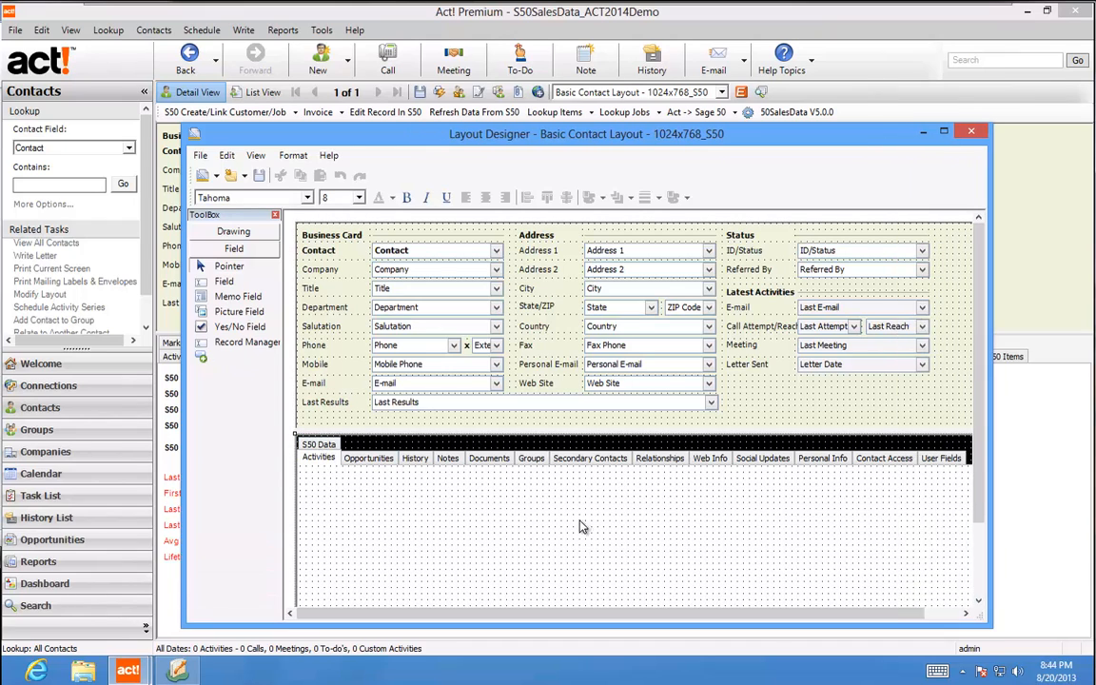
Complete the S50 Data tab installation and save the modified layout
left_click(320, 445)
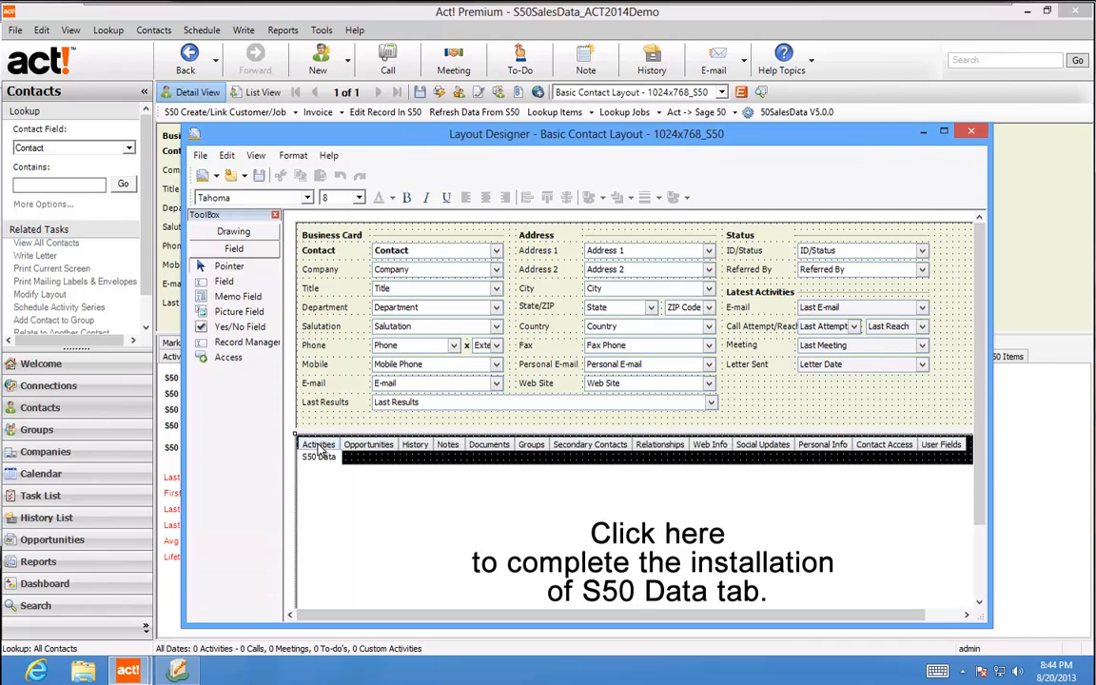
left_click(660, 534)
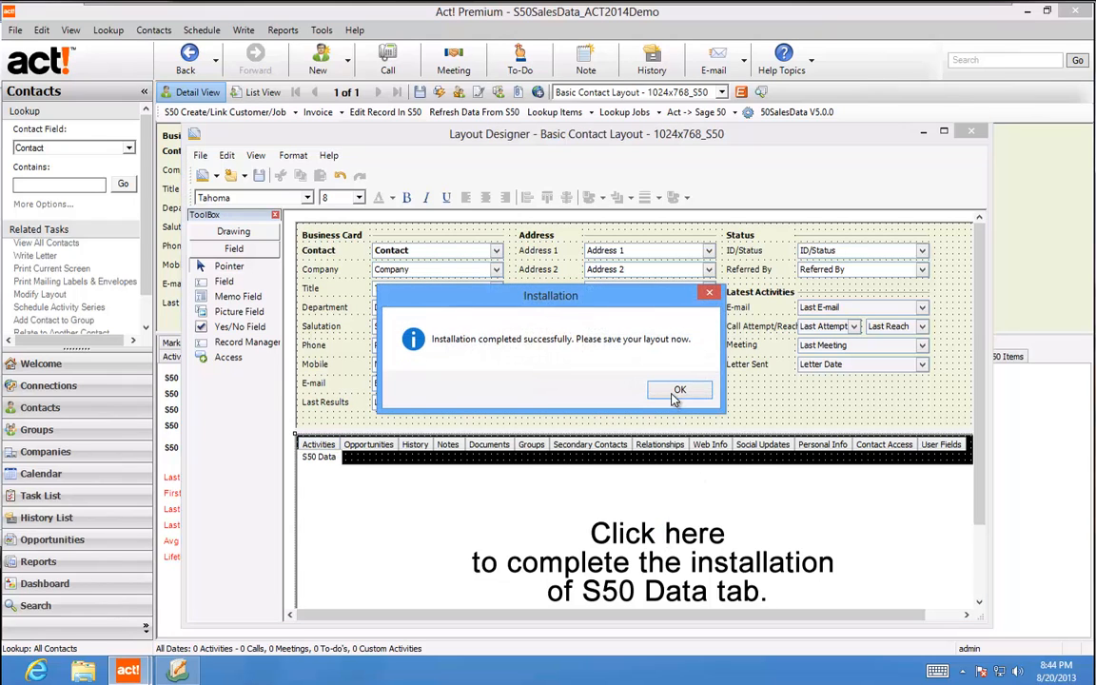
left_click(676, 391)
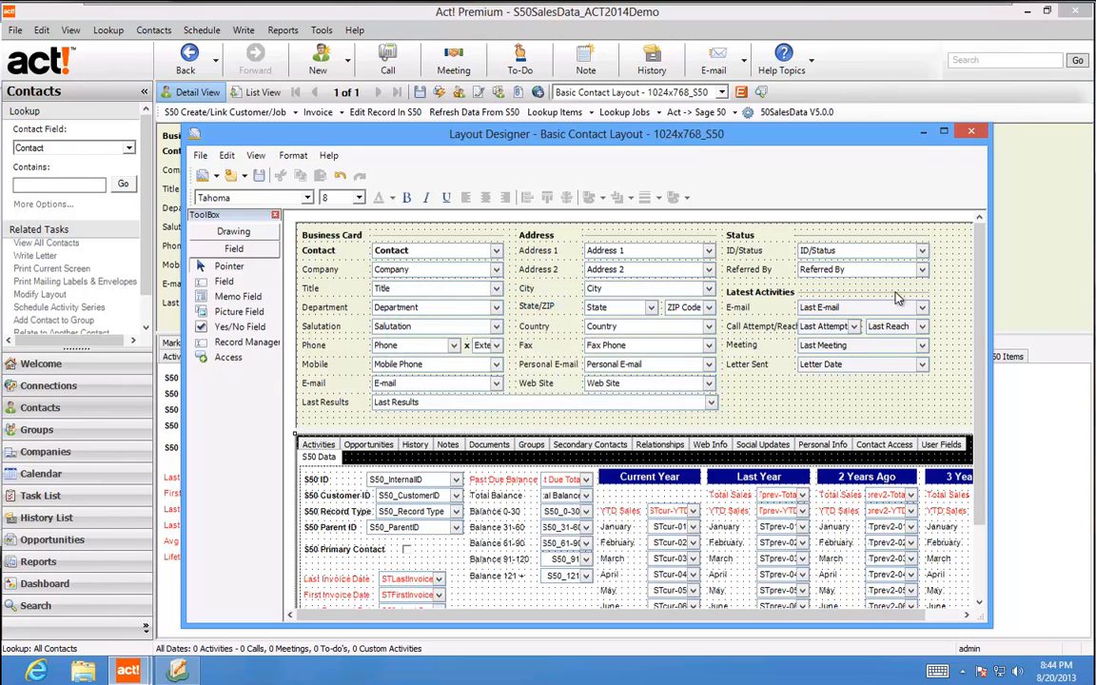
left_click(971, 136)
left_click(546, 388)
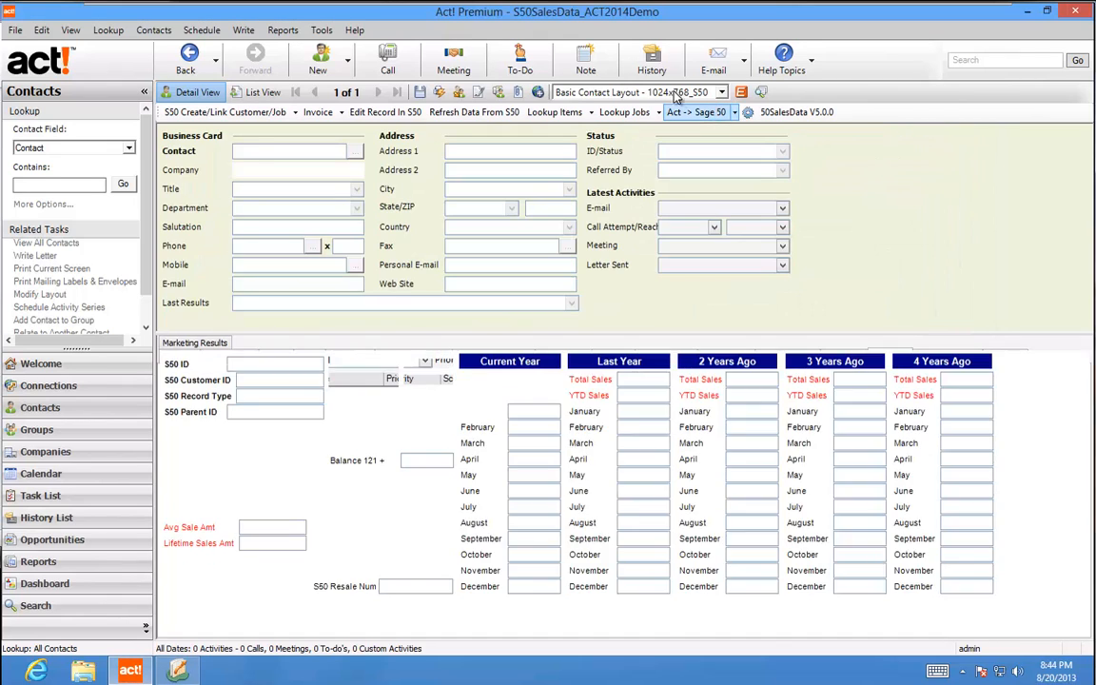
Confirm Basic Contact Layout - 1024x768_S50 remains the active contact layout
left_click(598, 95)
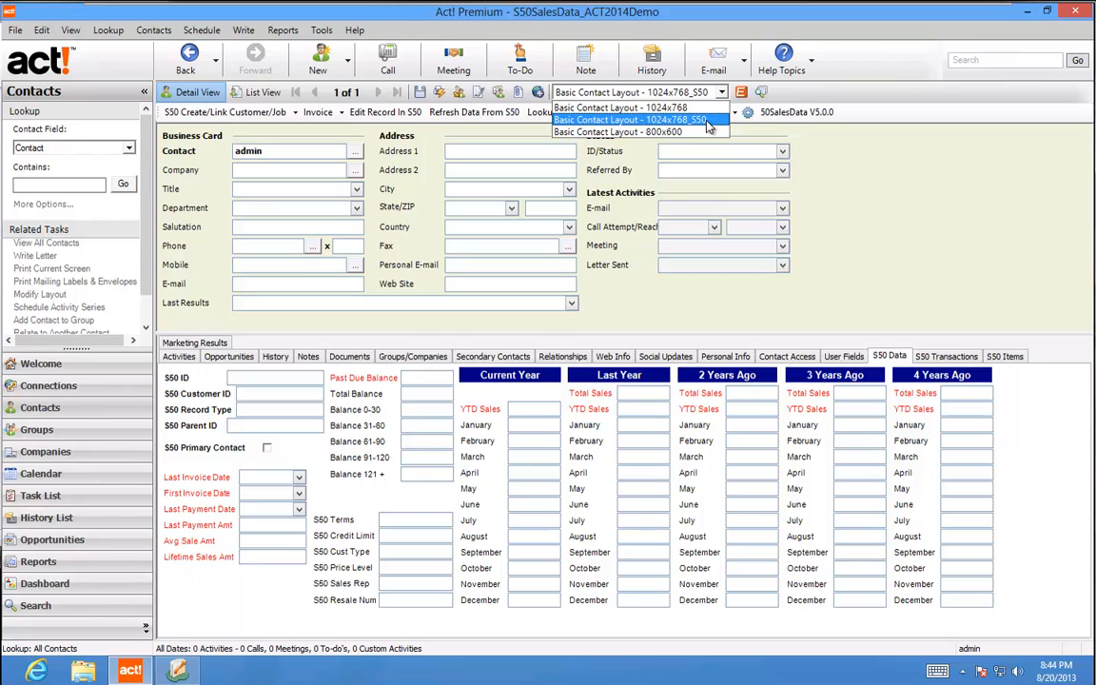
left_click(894, 157)
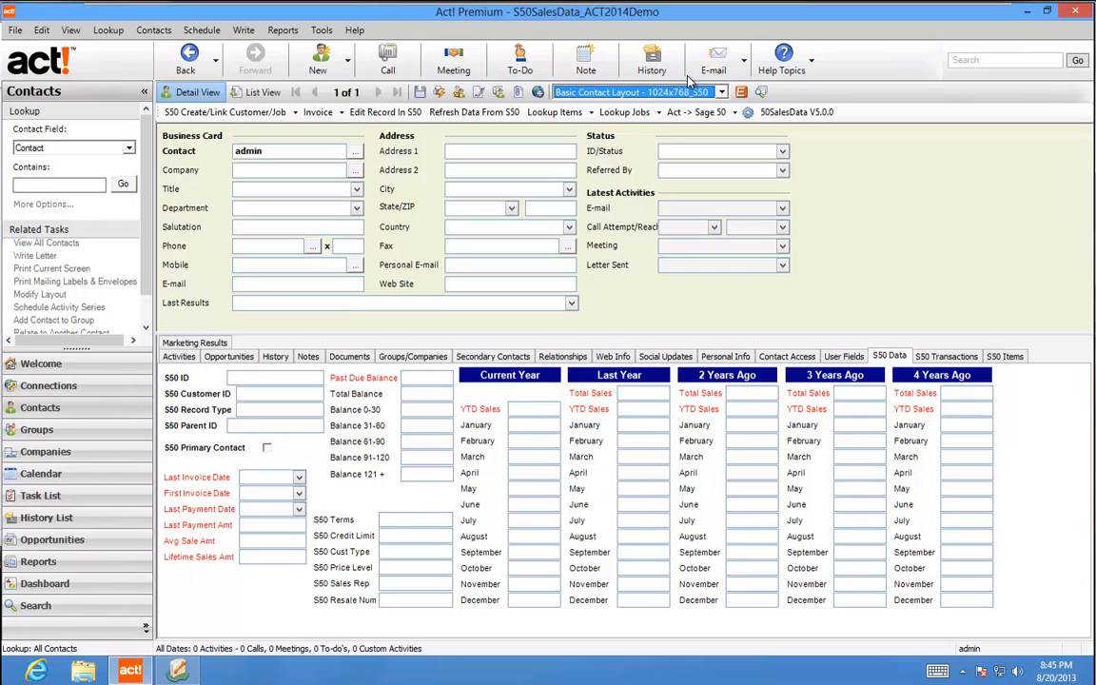
left_click(722, 92)
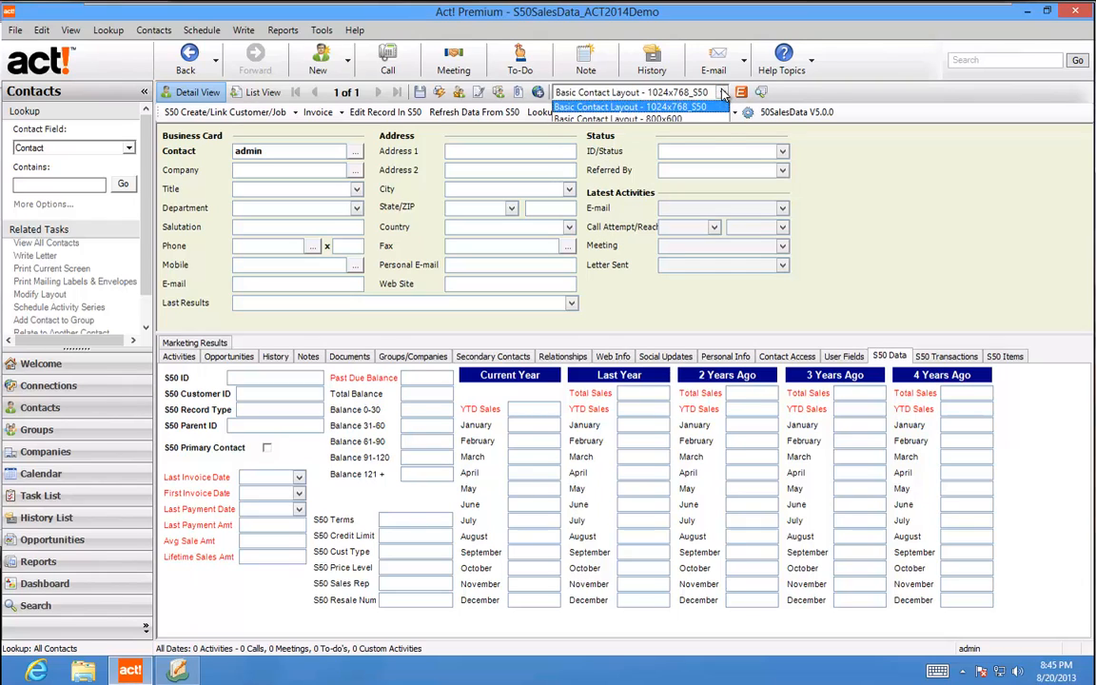
left_click(883, 174)
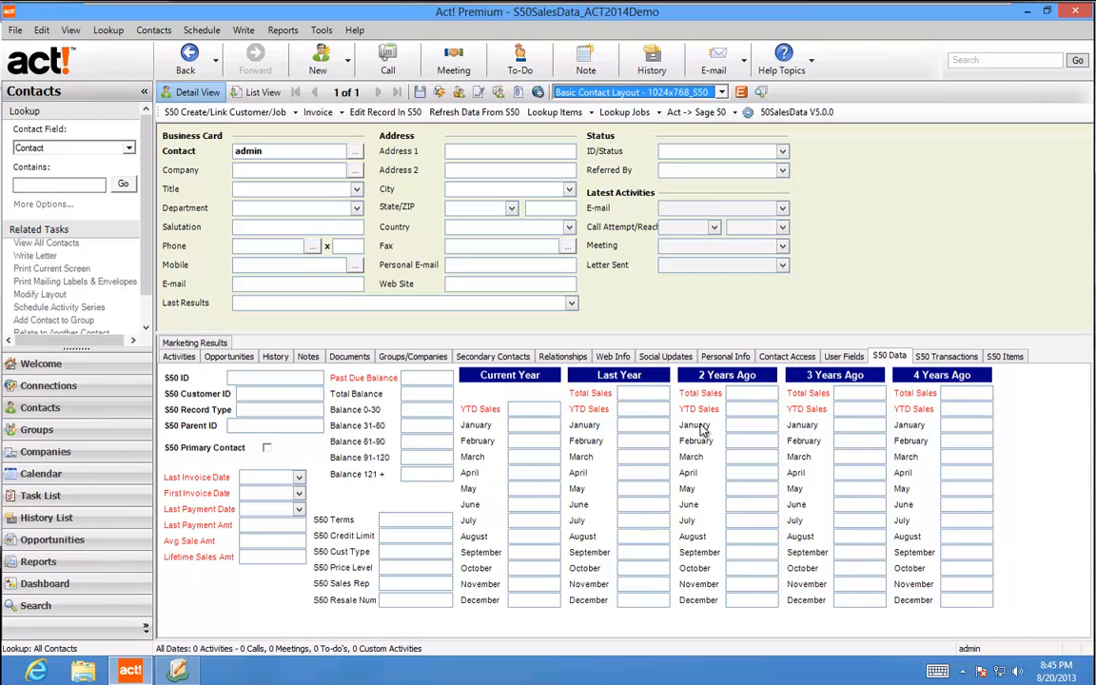
Launch the S50 SalesData Install Wizard from the Tools menu
left_click(322, 30)
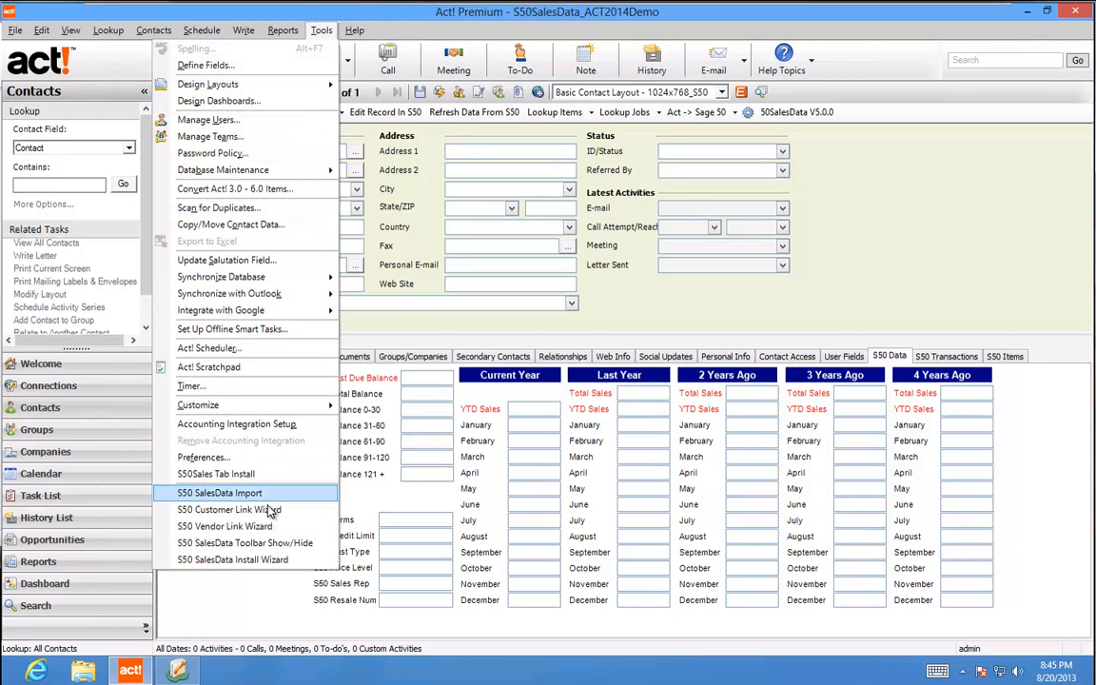
left_click(241, 560)
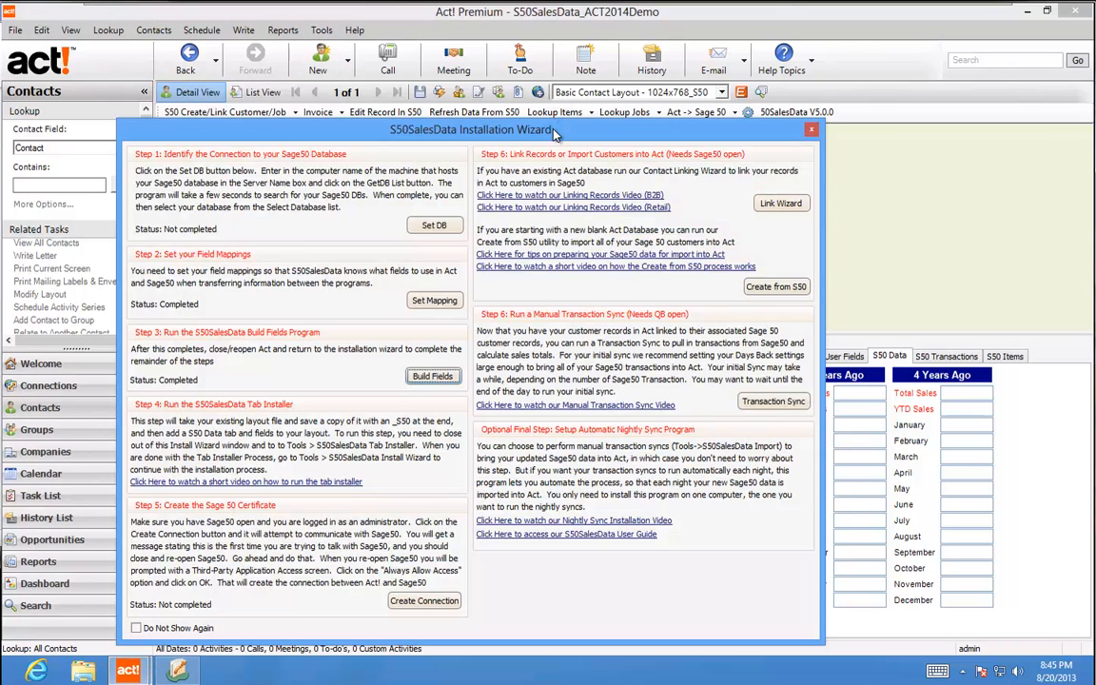
left_click_drag(555, 134, 561, 59)
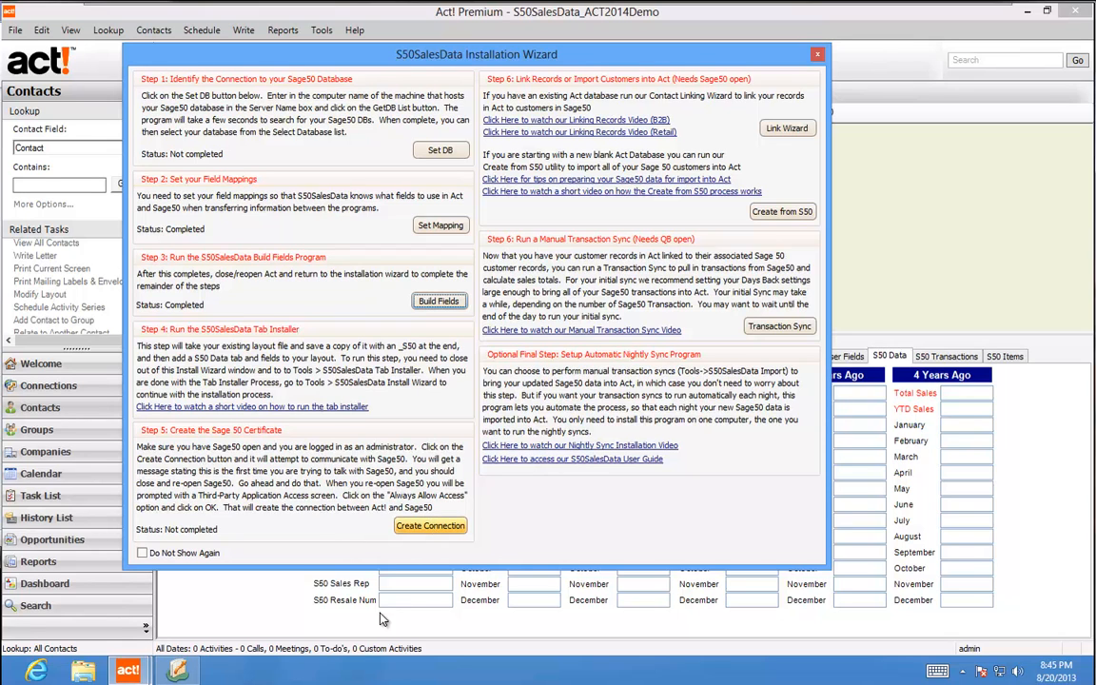
Create the Act!–Sage 50 connection, dismiss the re-open notice, and bring Sage 50 forward
left_click(187, 673)
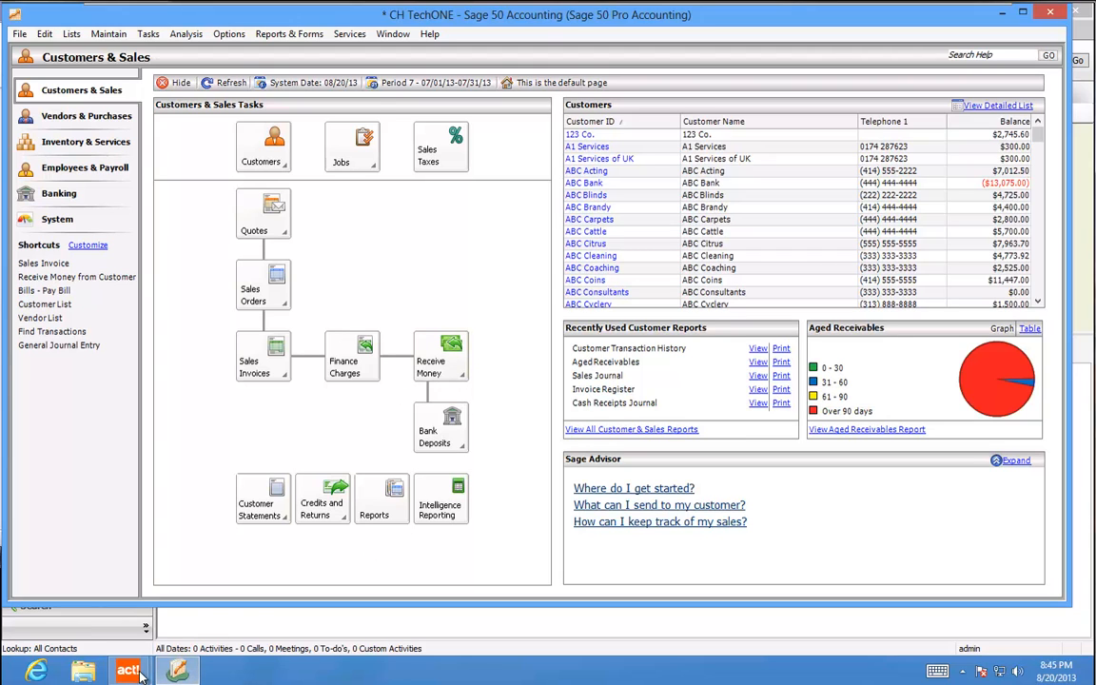
mouse_move(128, 671)
left_click(240, 600)
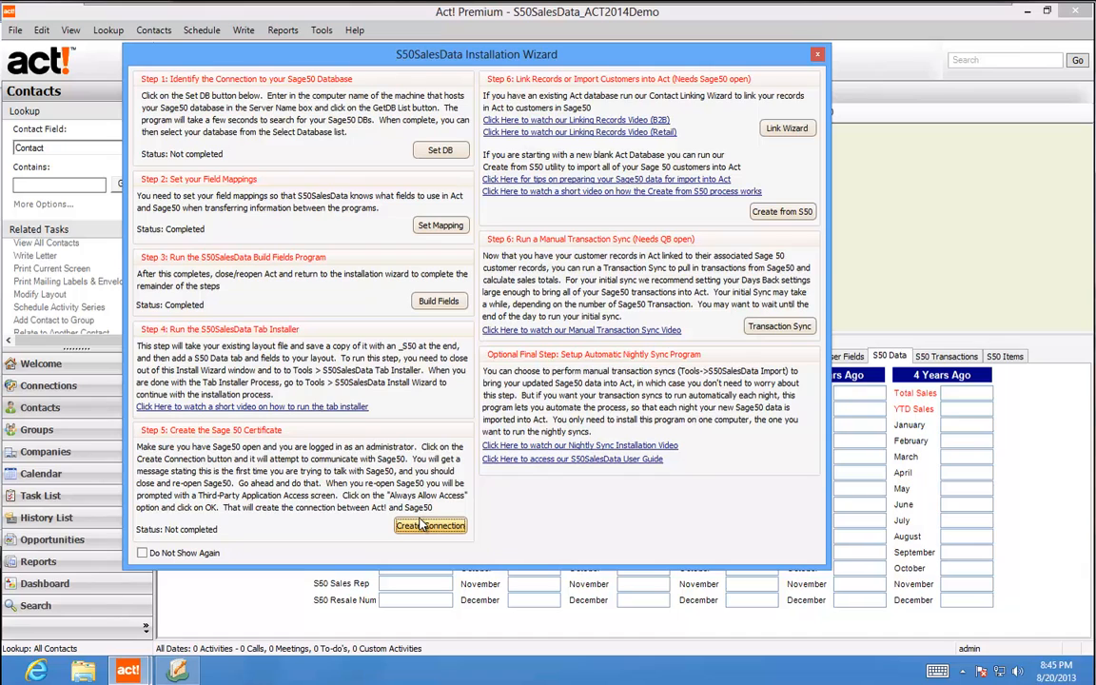
left_click(423, 526)
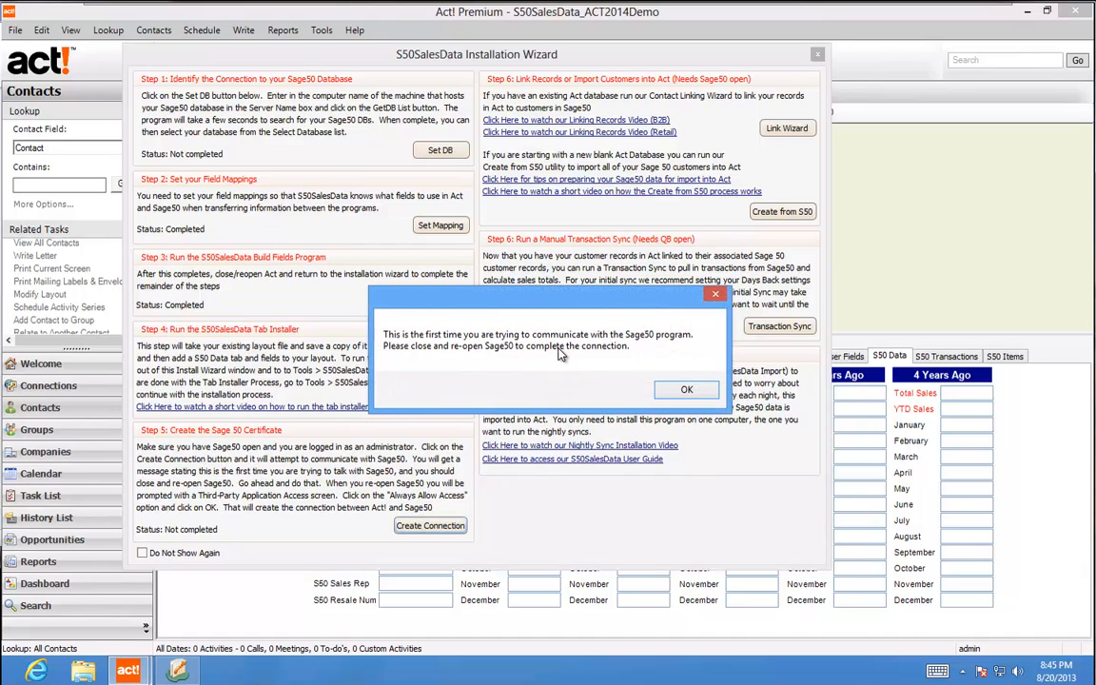
left_click(684, 391)
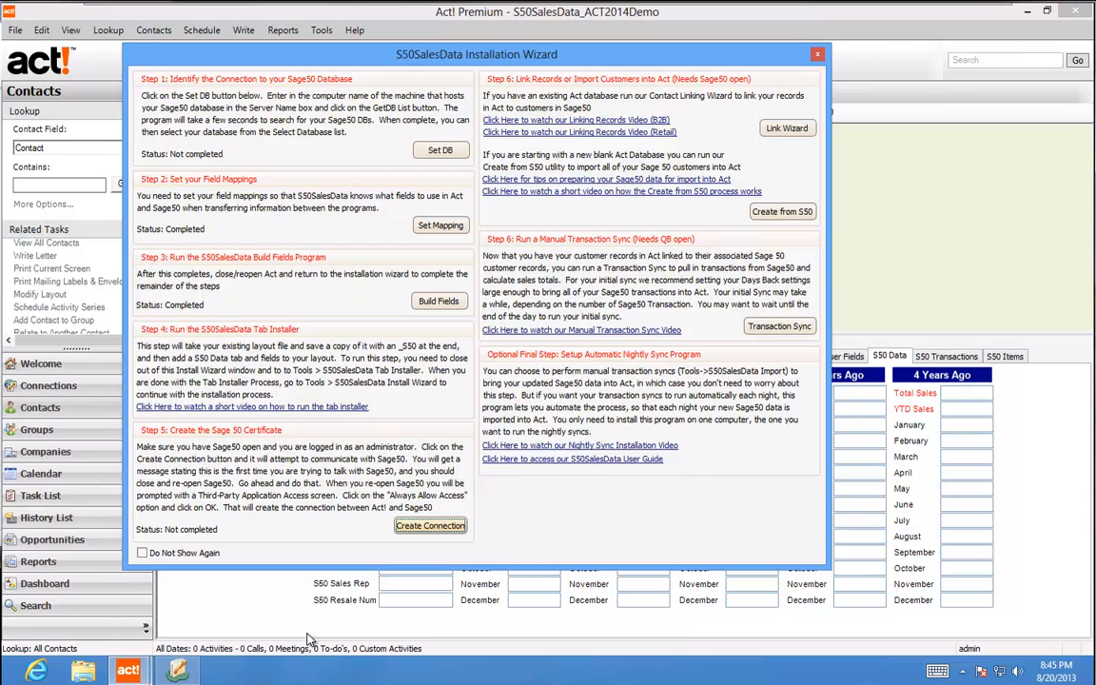
mouse_move(172, 671)
left_click(162, 601)
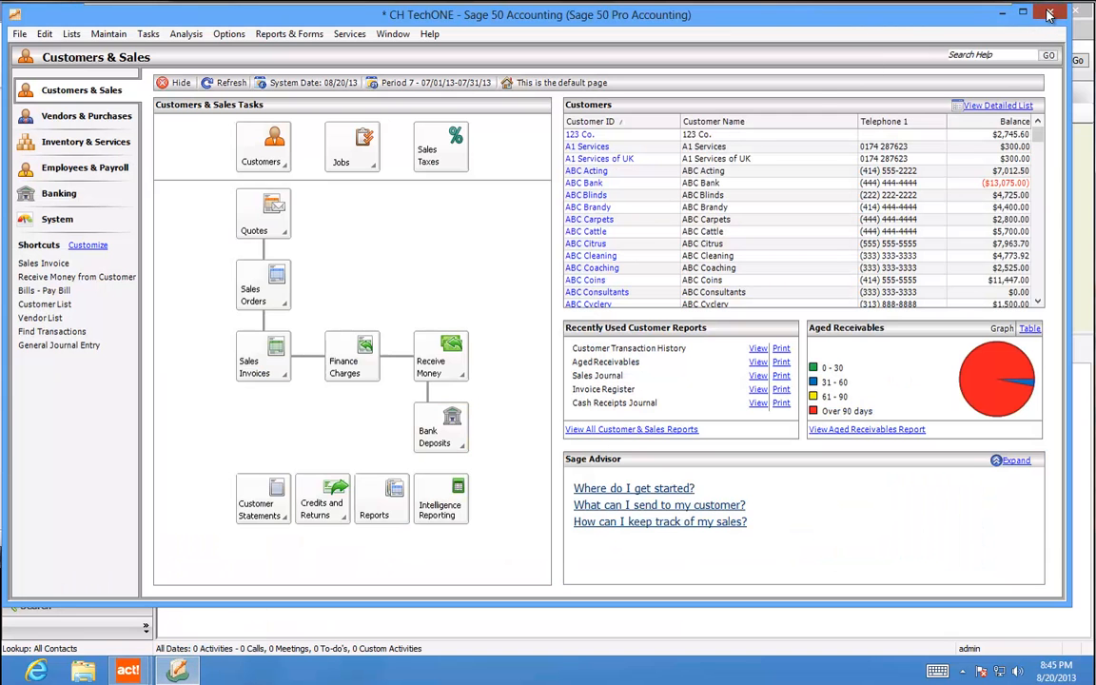
Restart Sage 50, postpone activation, and log in to the CH TechONE company
left_click(653, 350)
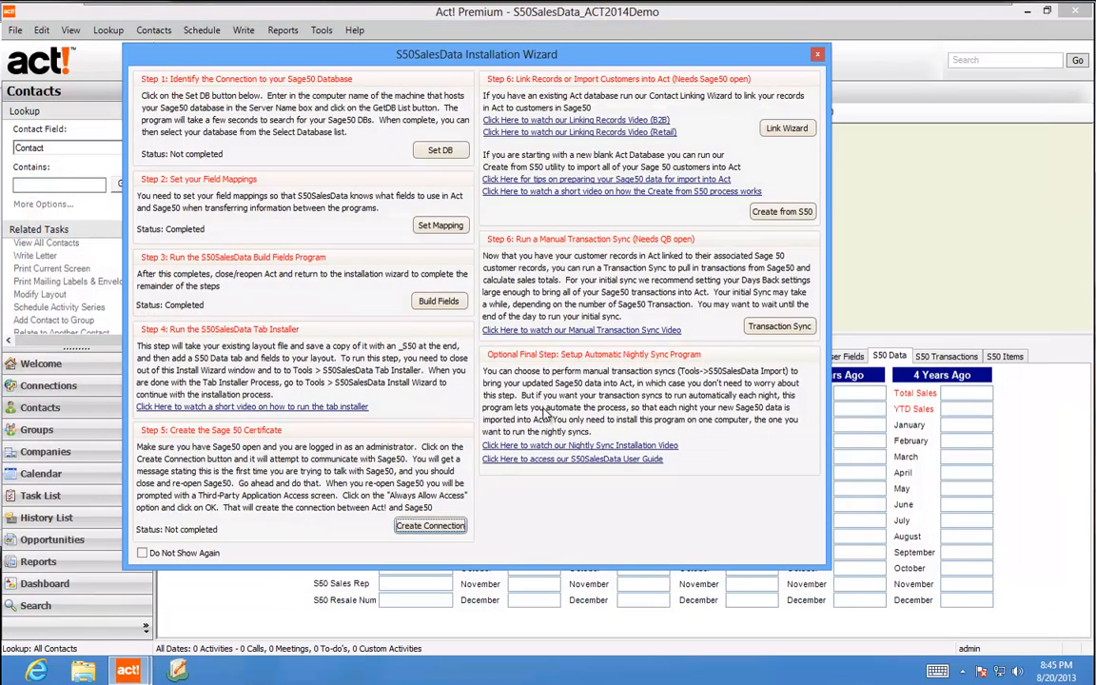
left_click(177, 674)
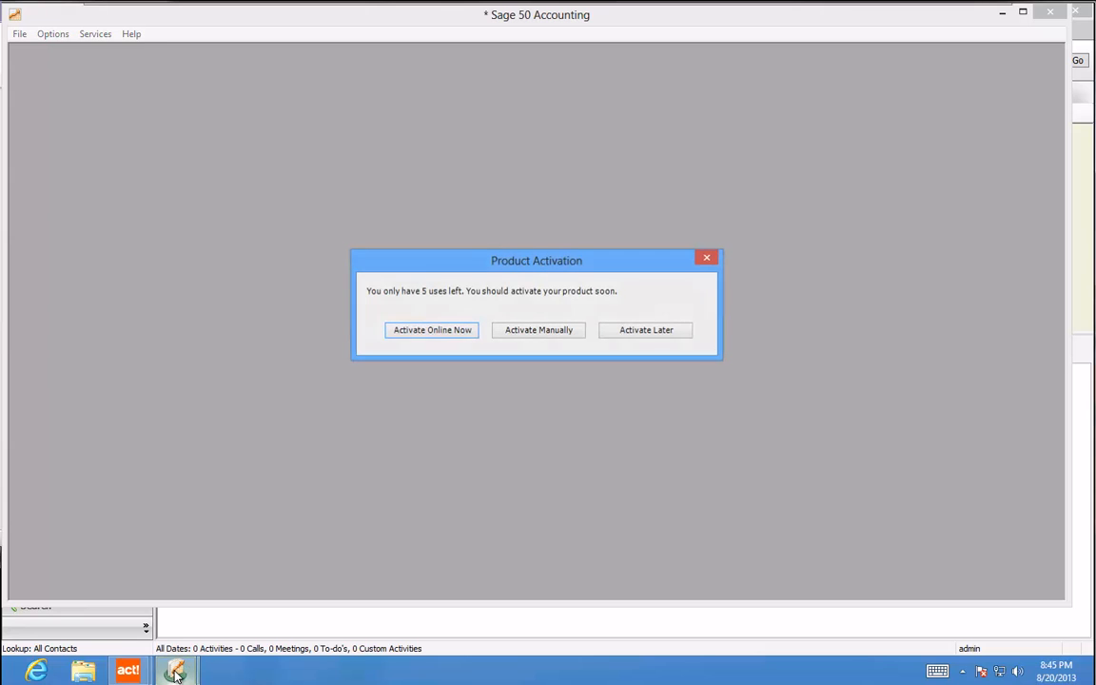
left_click(644, 339)
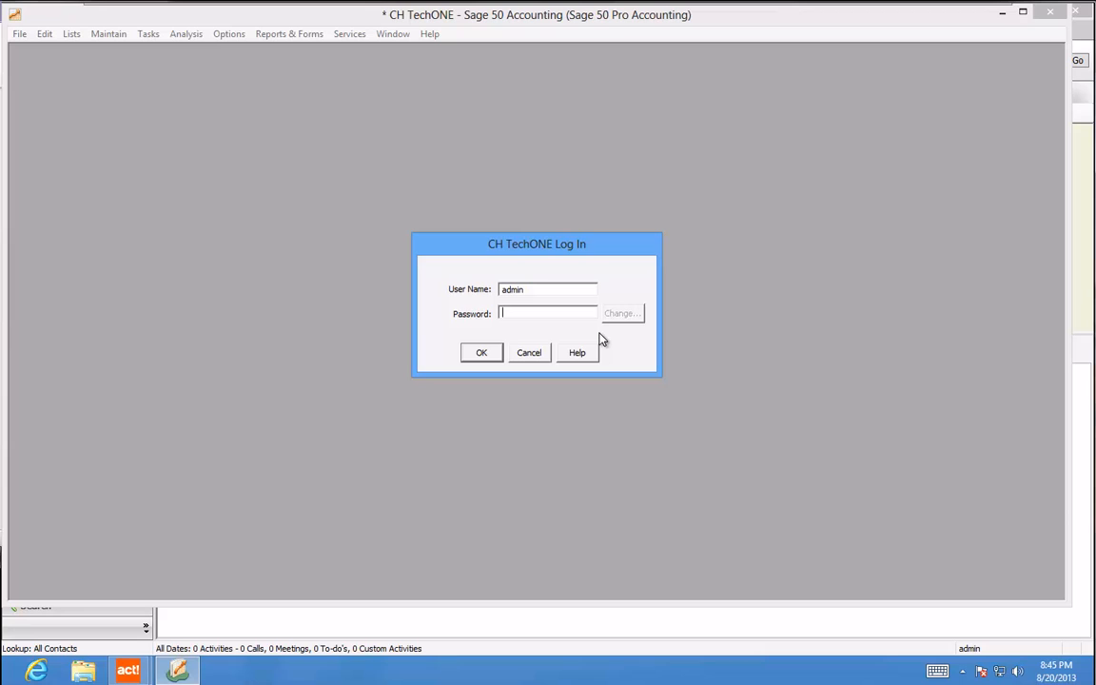
type("********")
key("Return")
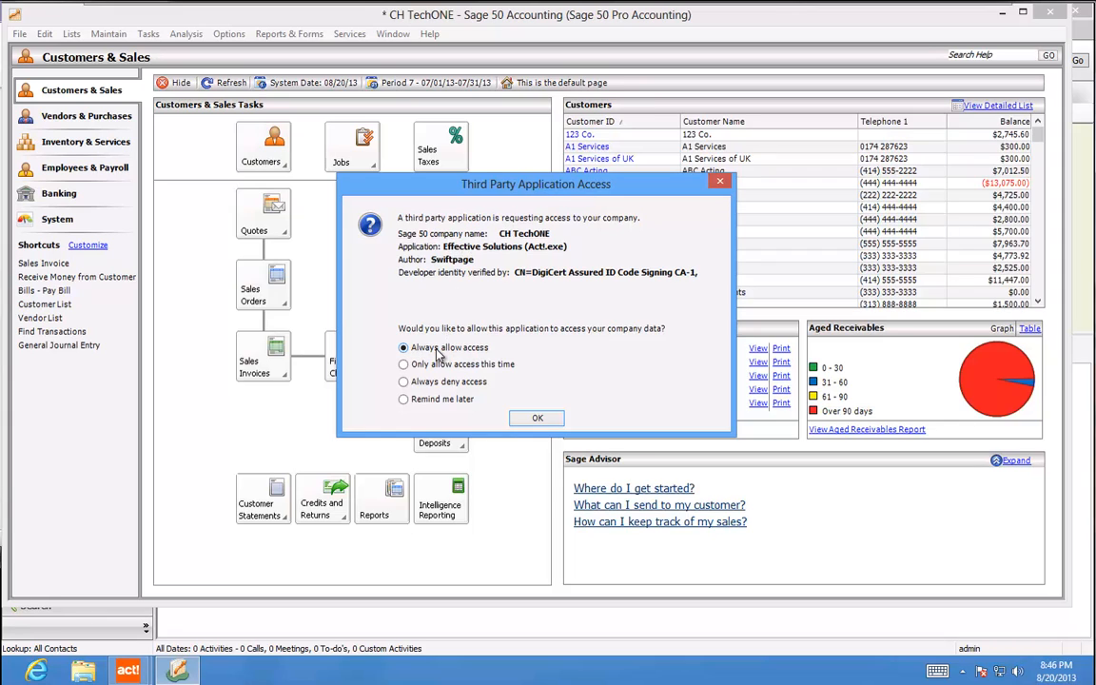
Always allow Act! to access the company data, then return to the wizard
left_click(539, 419)
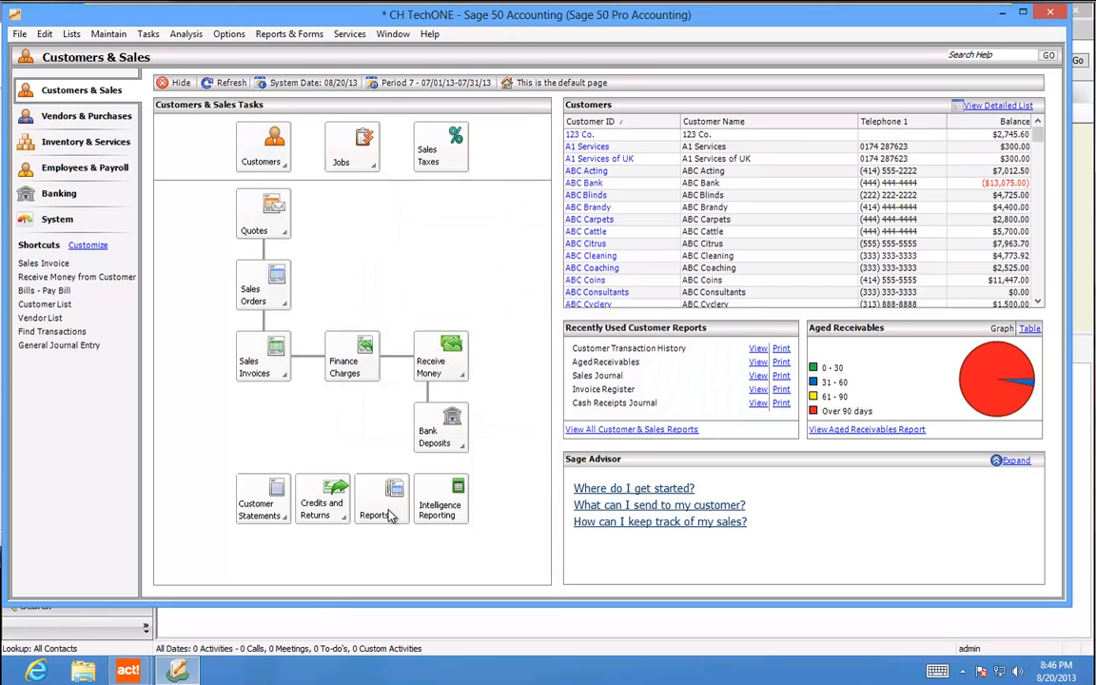
mouse_move(128, 671)
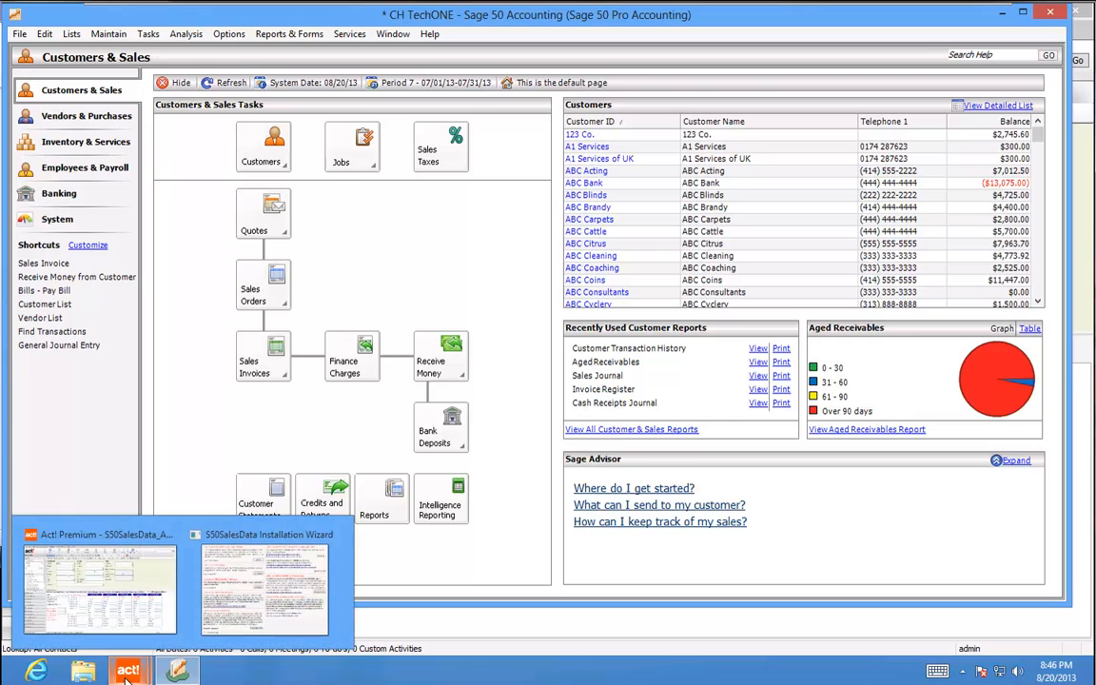
left_click(228, 531)
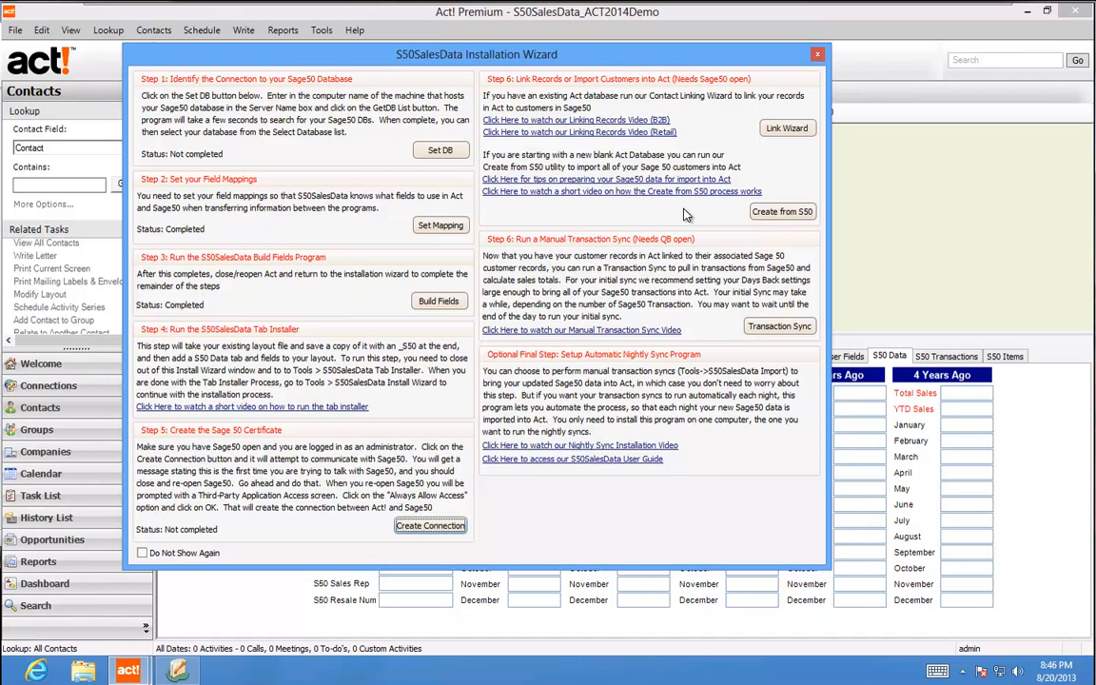
Load the Sage 50 customer list under Create From S50 and create Act! contacts for all of them
left_click(780, 214)
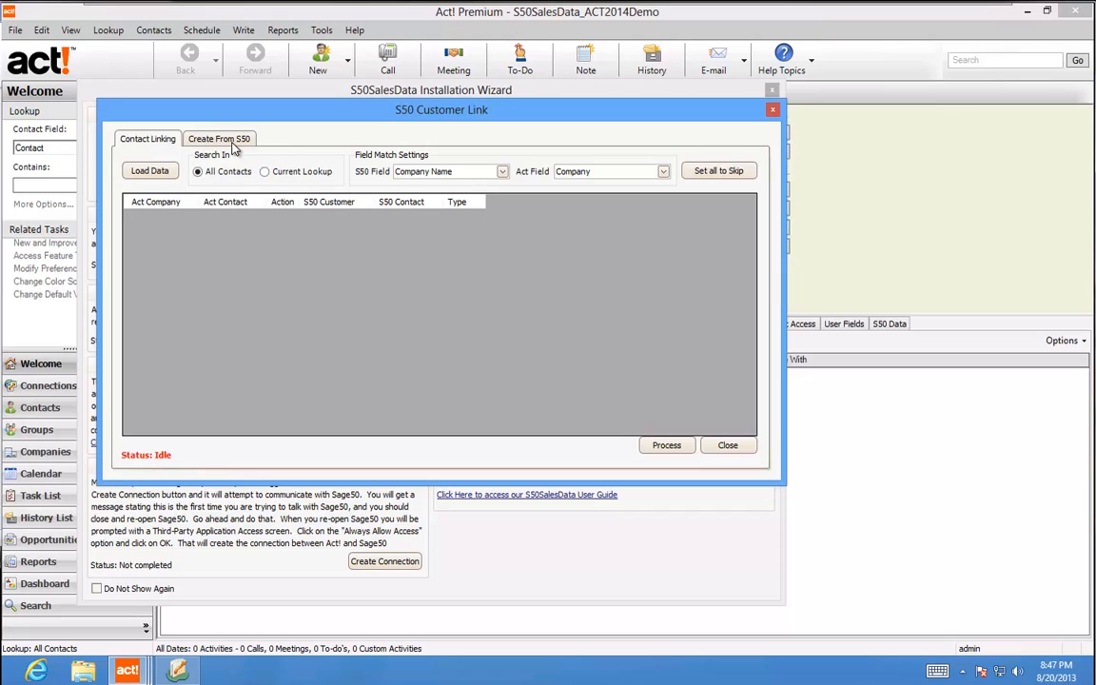
left_click(225, 141)
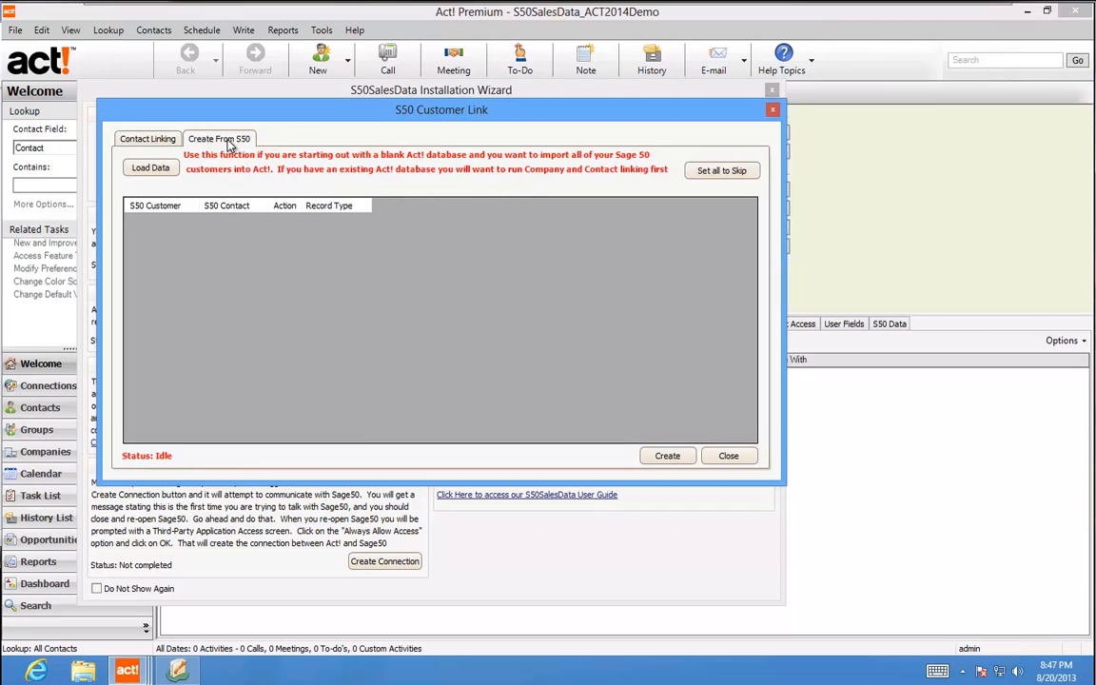
left_click(138, 169)
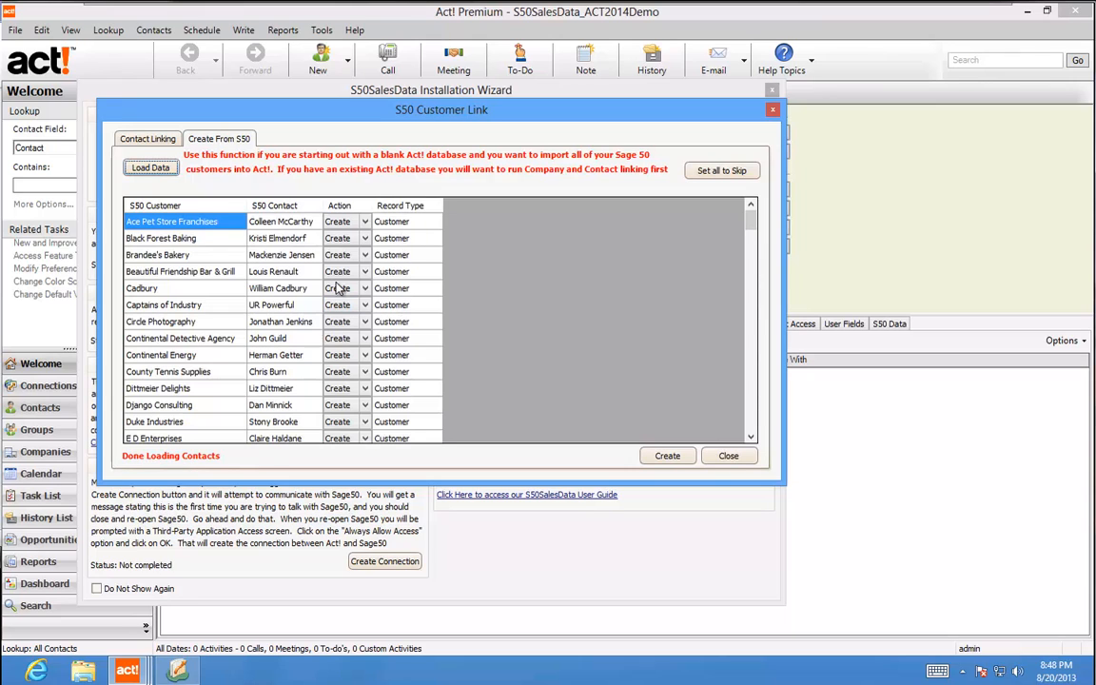
left_click_drag(752, 234, 751, 204)
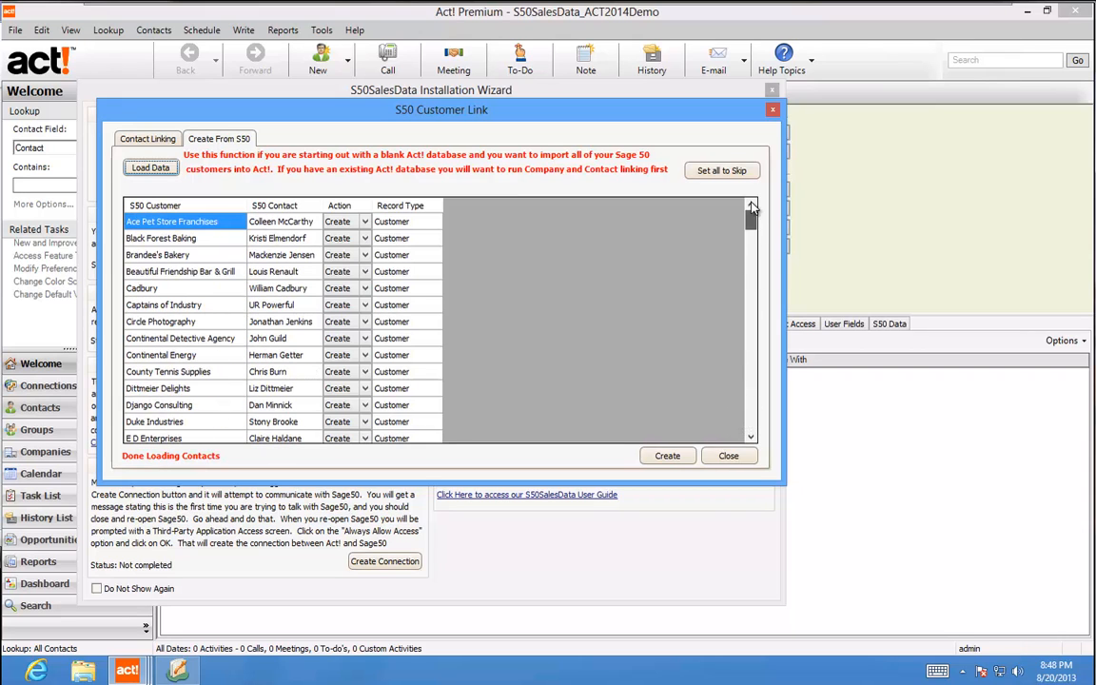
left_click(666, 457)
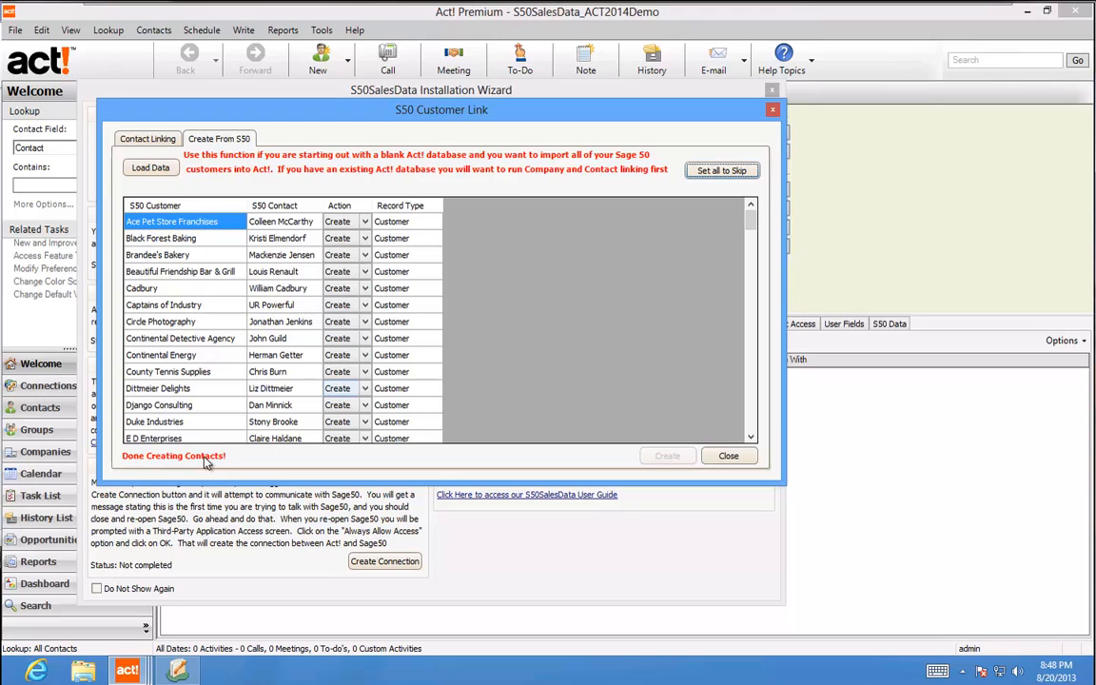
left_click(728, 456)
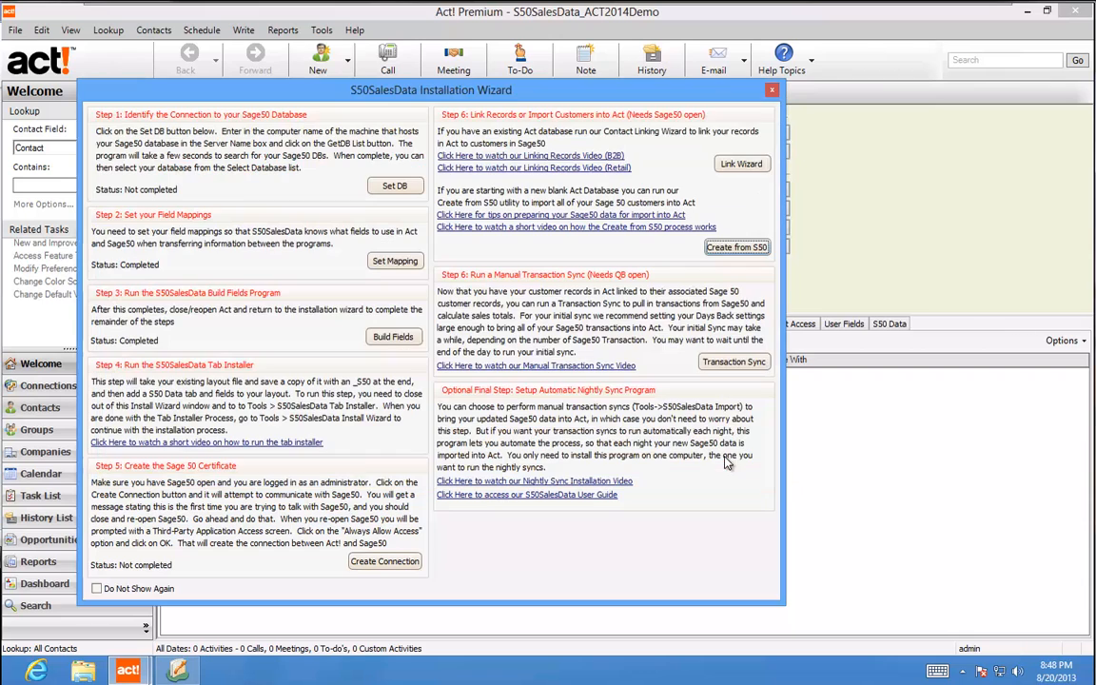
Open the ABC Cattle contact record from the contact List View
left_click(772, 90)
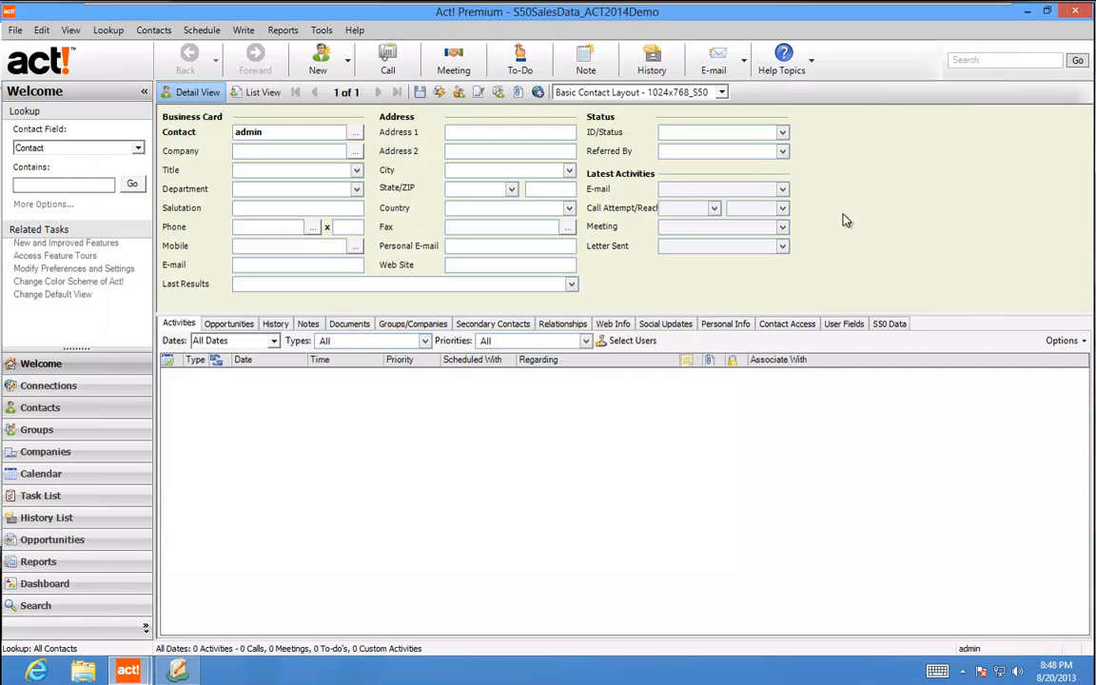
left_click(264, 92)
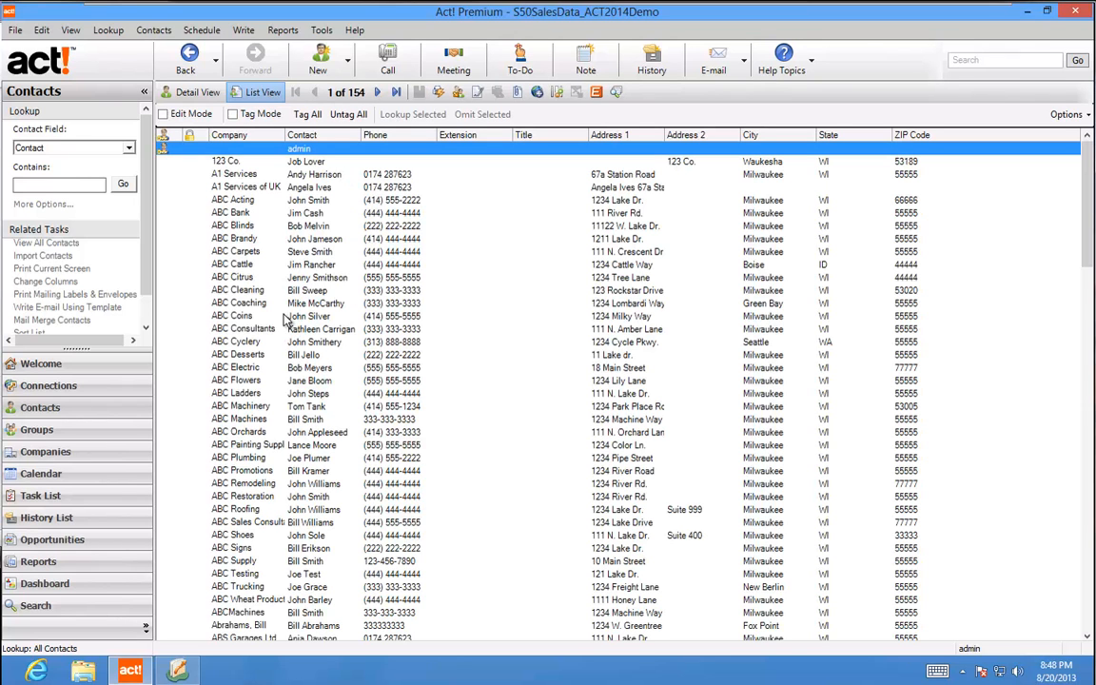
left_click(300, 265)
double_click(299, 271)
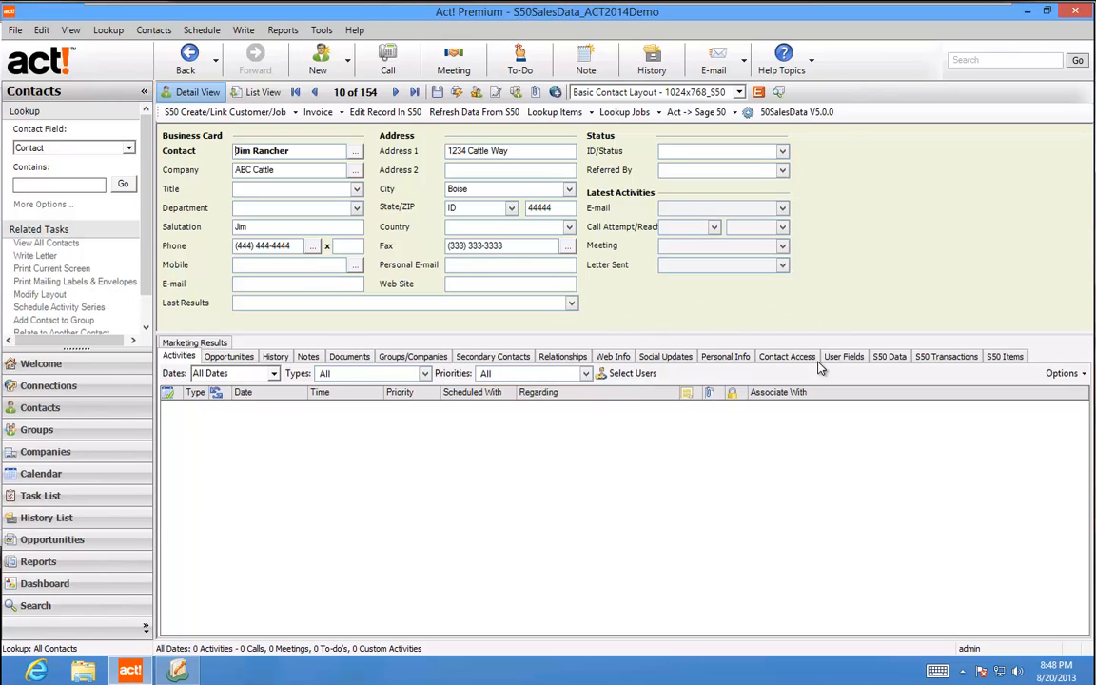
Inspect the S50 Data tab, reading the contact's linked S50 ID
left_click(890, 359)
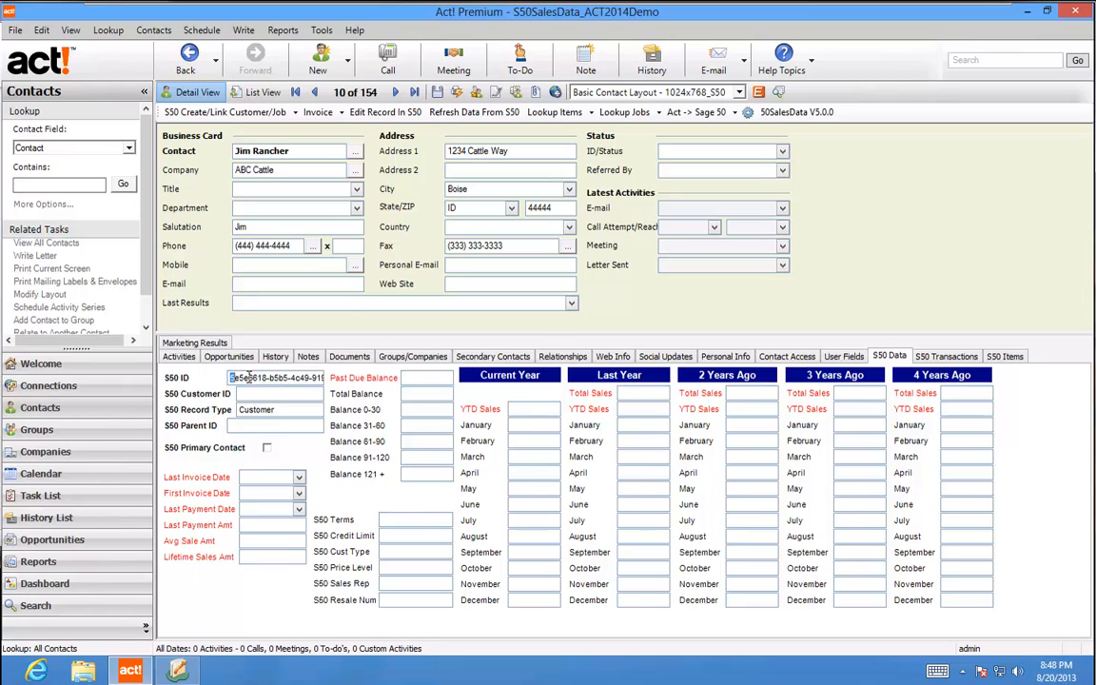
left_click_drag(230, 377, 305, 393)
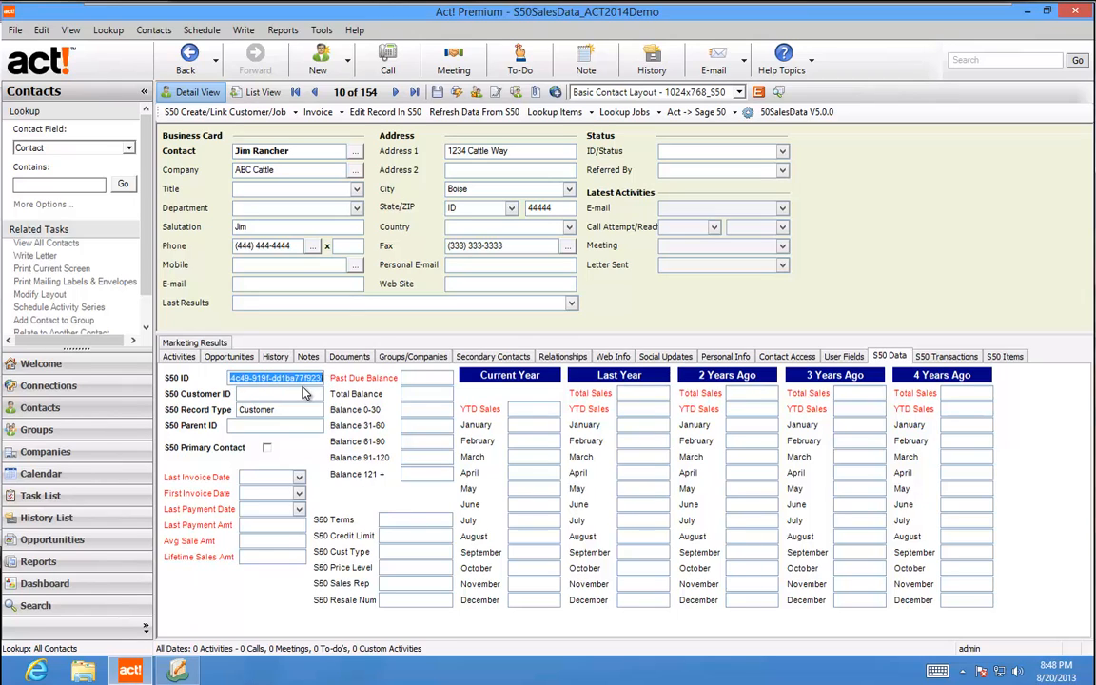
left_click(305, 393)
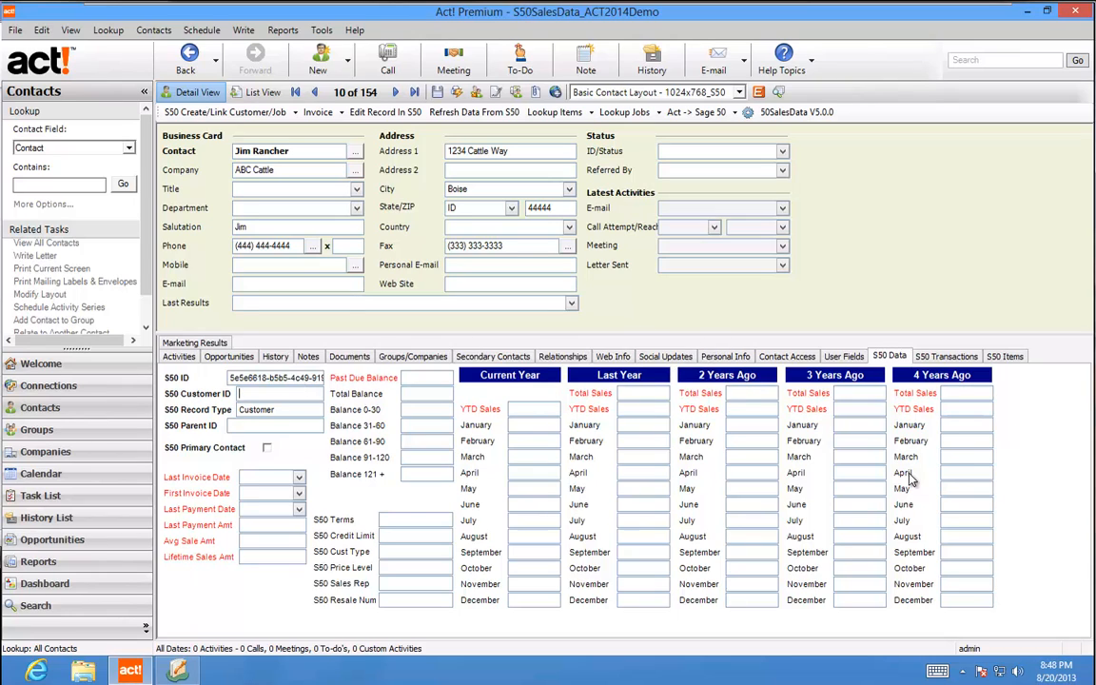
left_click(320, 30)
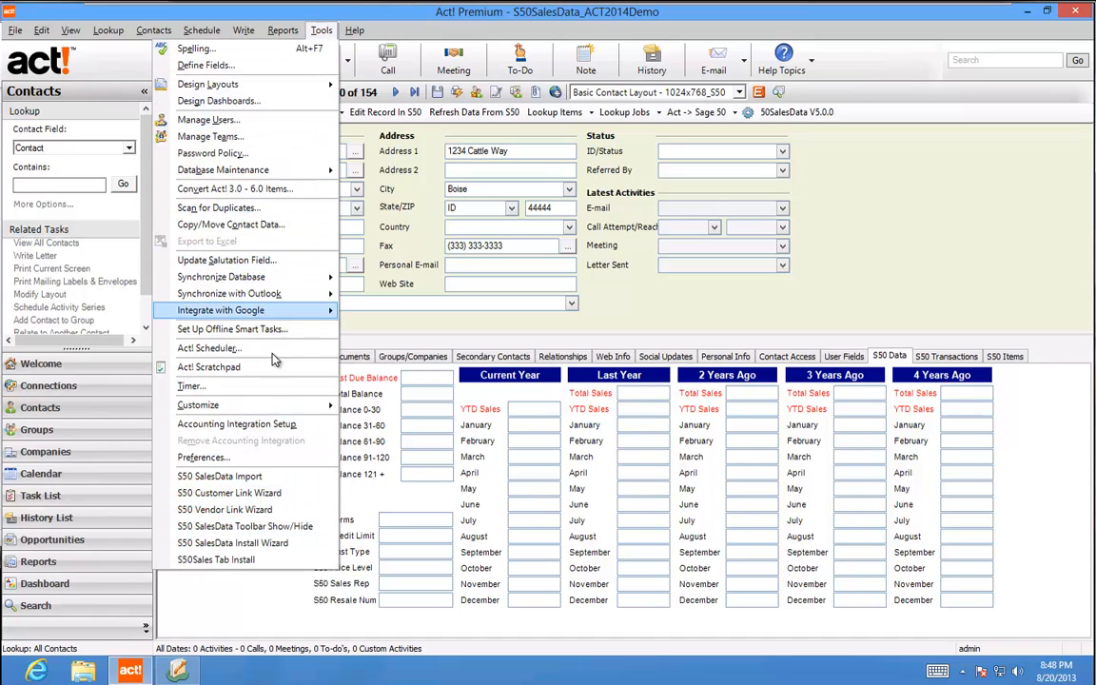
Set the sales invoice, contacts and payments Days Back values to 3650, then run the Transaction Sync
left_click(283, 478)
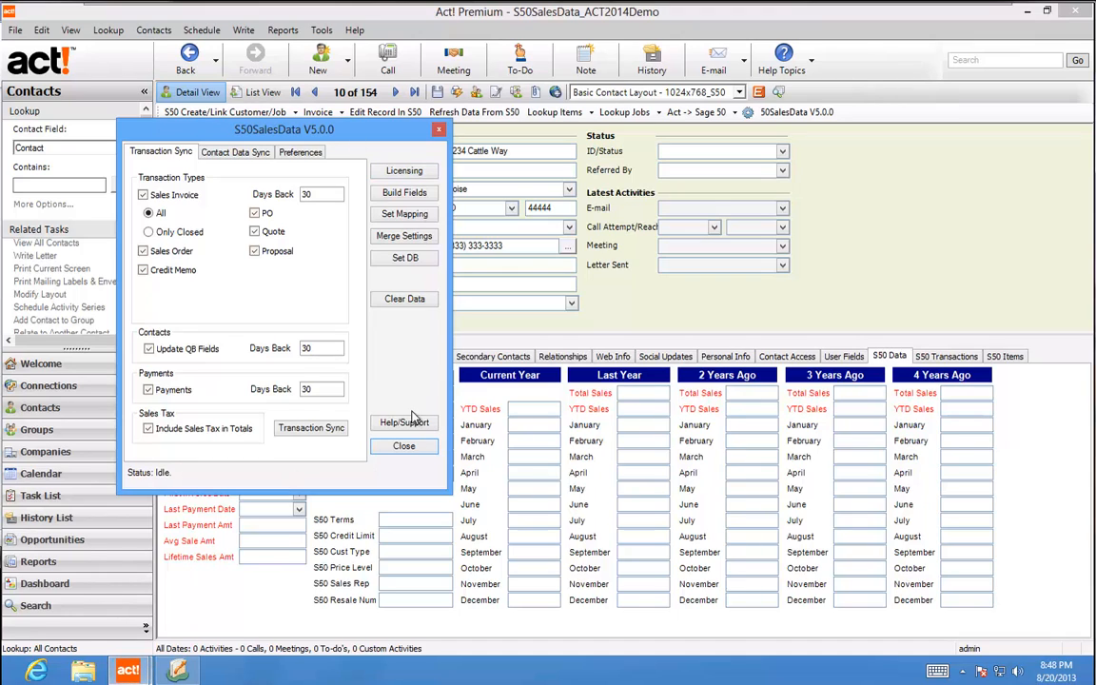
left_click(320, 194)
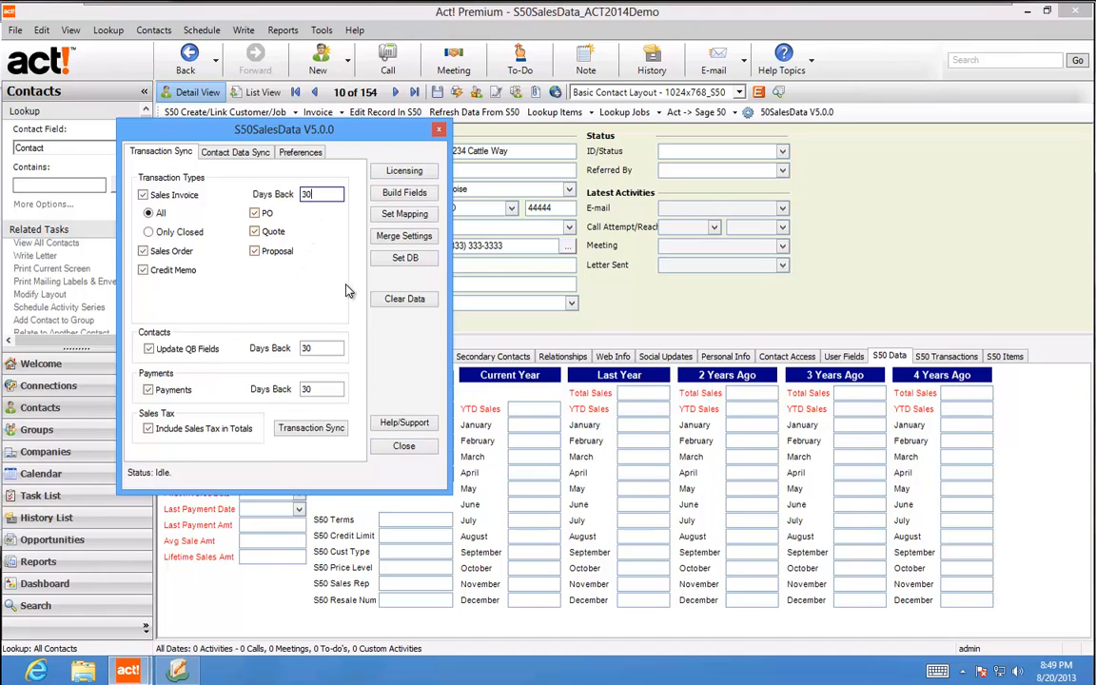
key("BackSpace")
type("650")
left_click(327, 347)
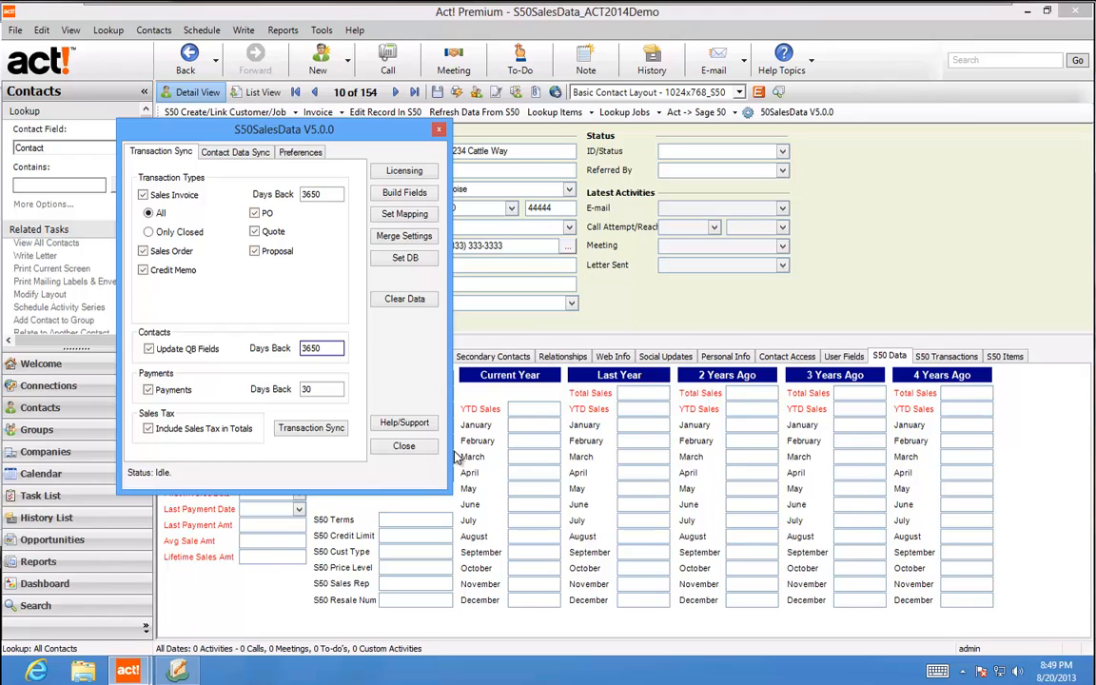
left_click(325, 387)
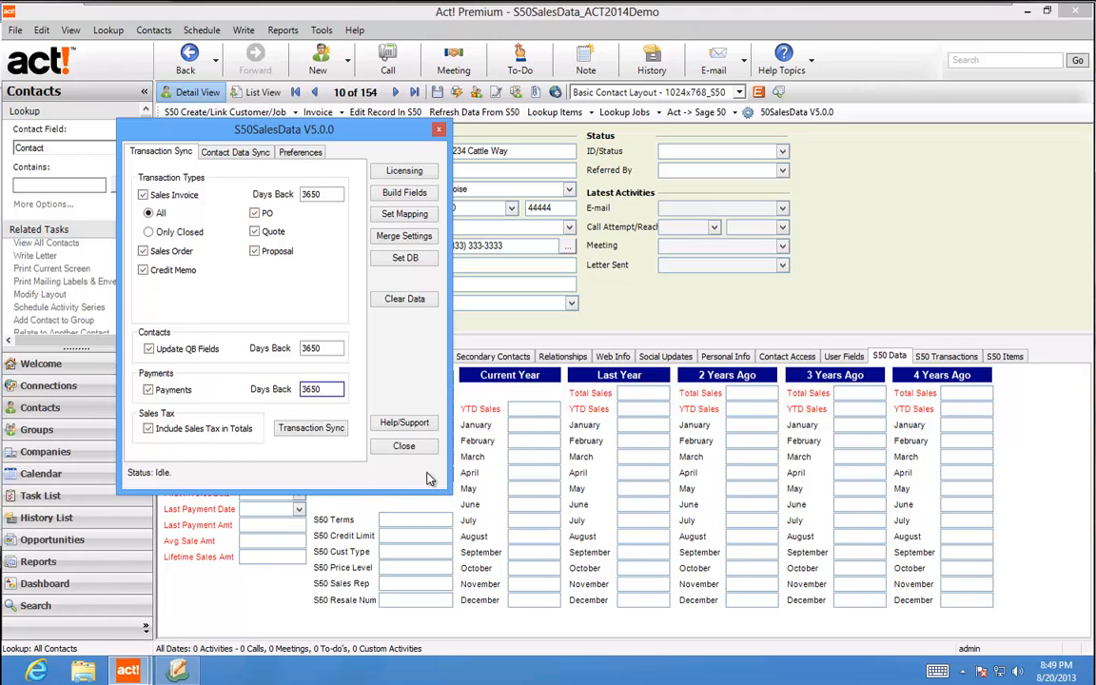
left_click(320, 435)
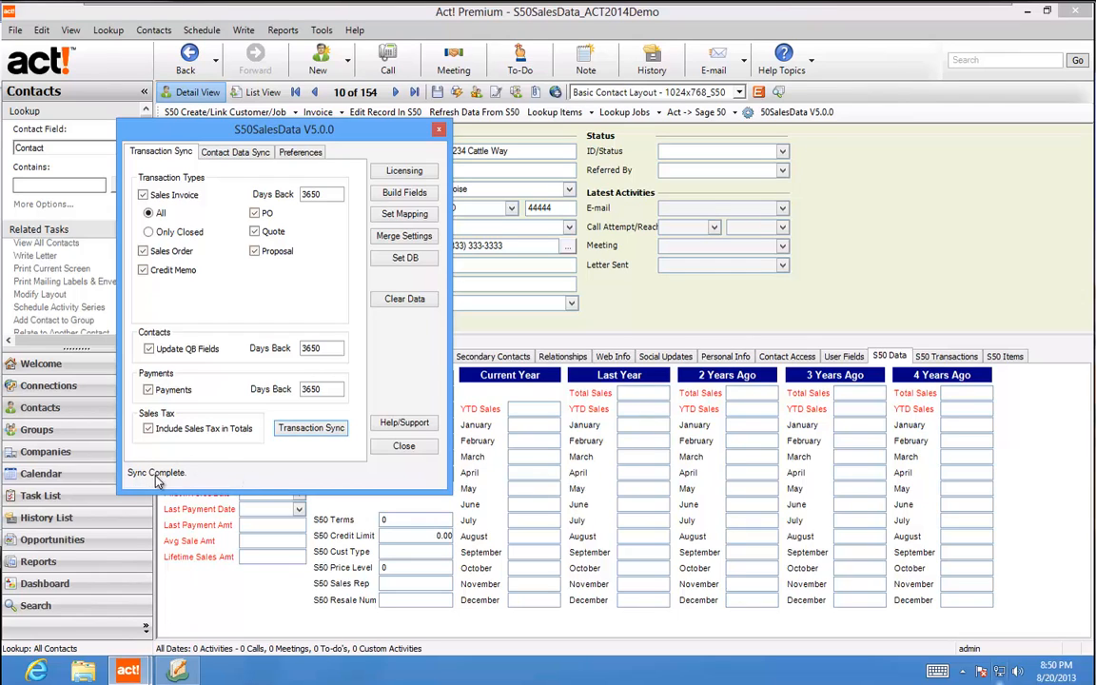
left_click(397, 447)
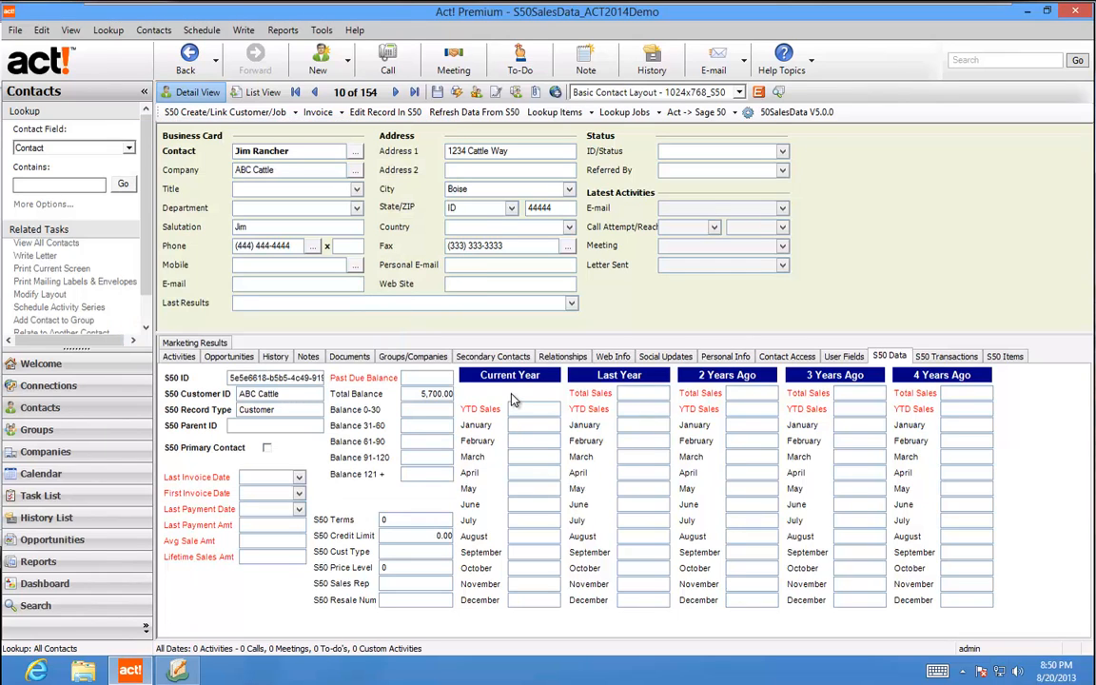
Show ABC Cattle's S50 Transactions and view the line items of sales invoice 12331 ($5,700.00)
left_click(931, 357)
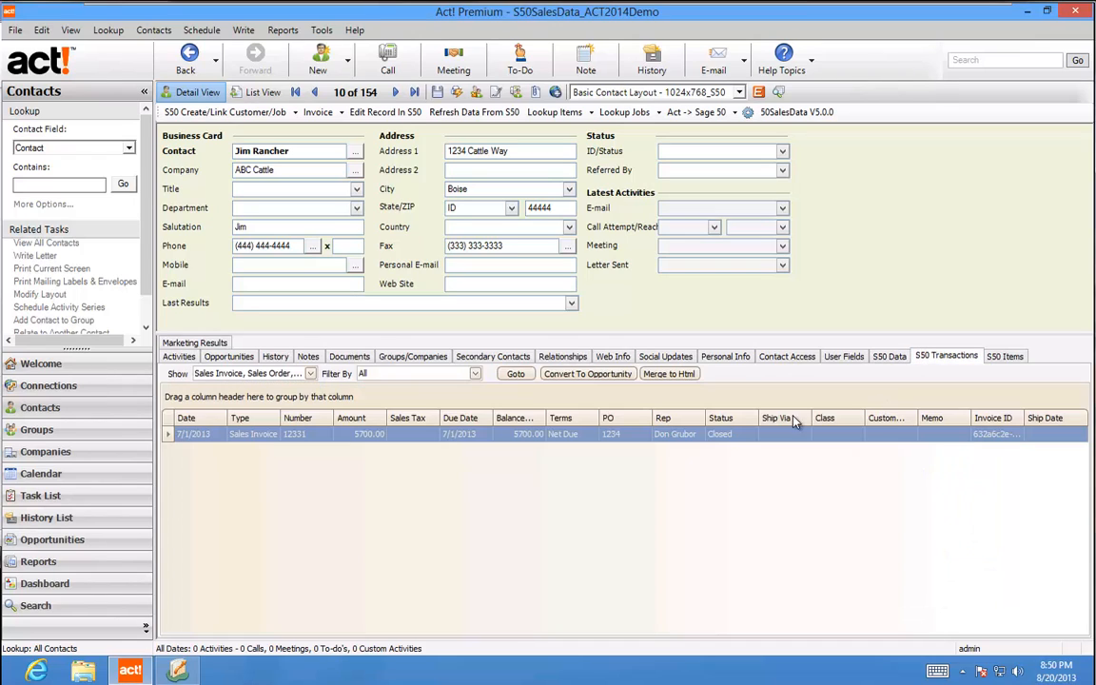
left_click(412, 437)
double_click(412, 437)
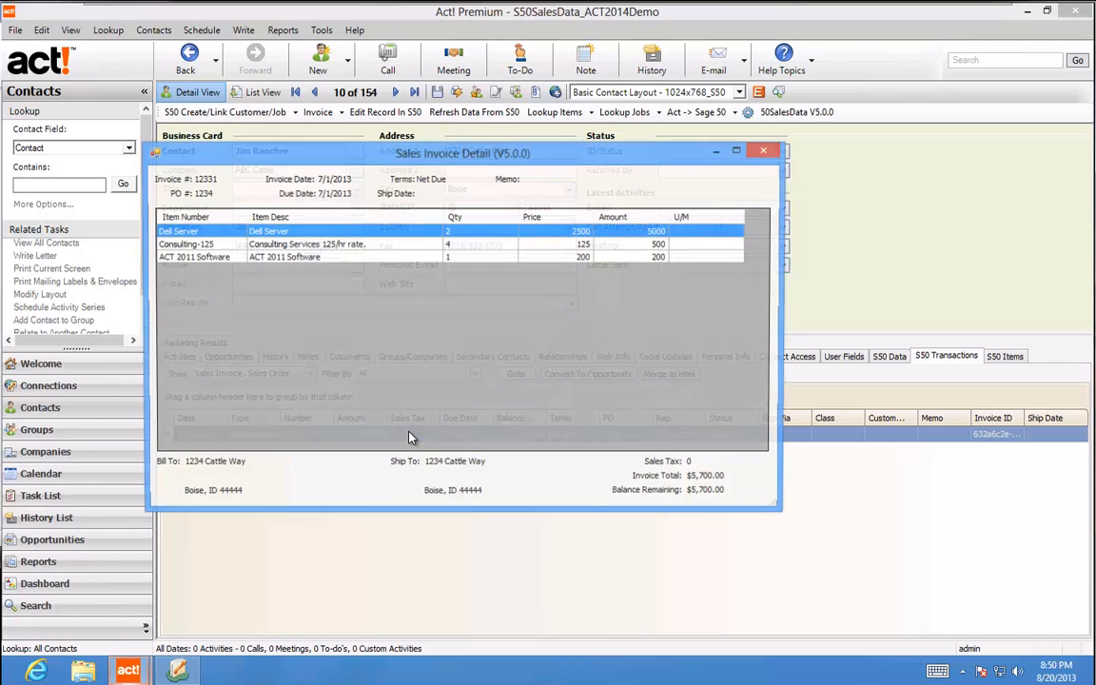
left_click(765, 150)
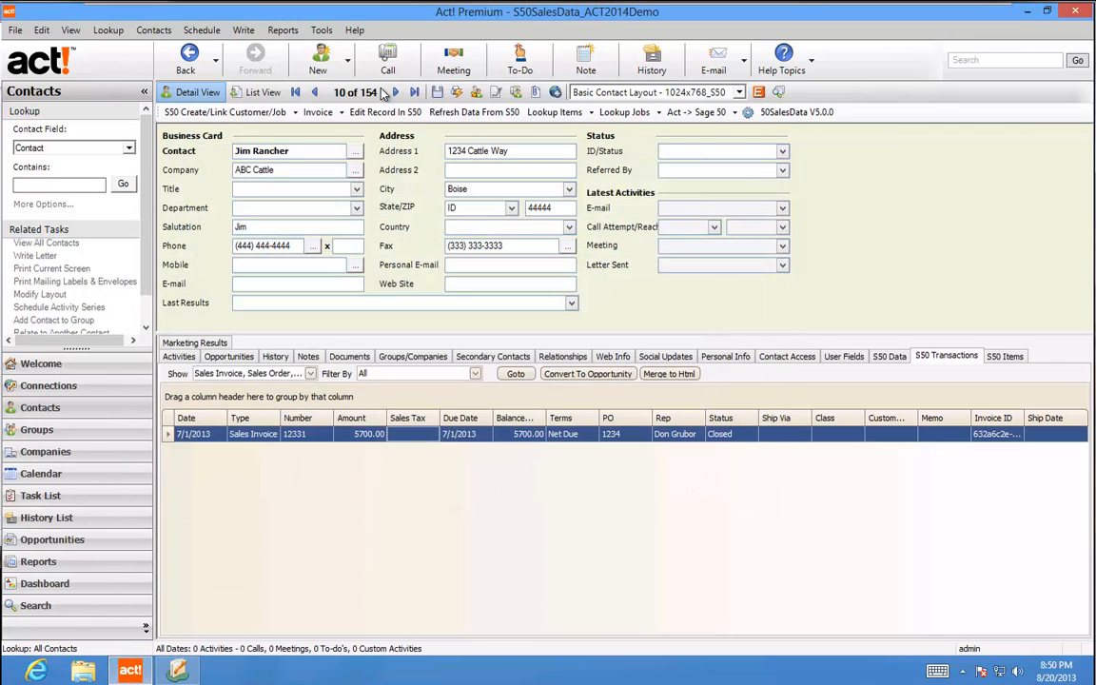
left_click(321, 29)
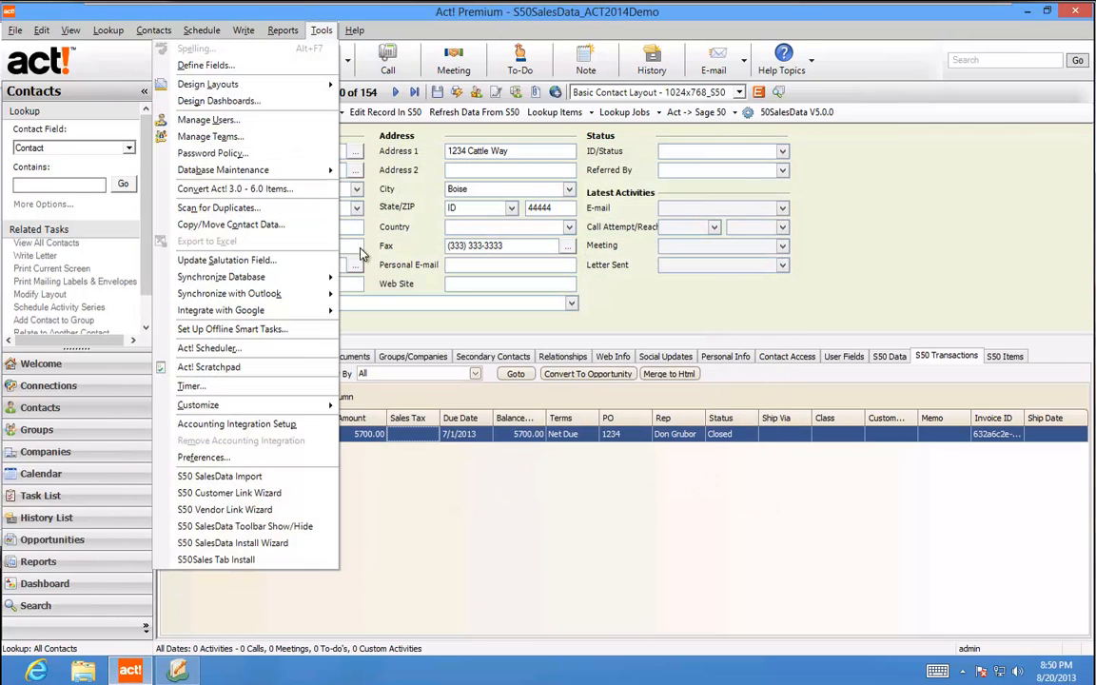
left_click(276, 544)
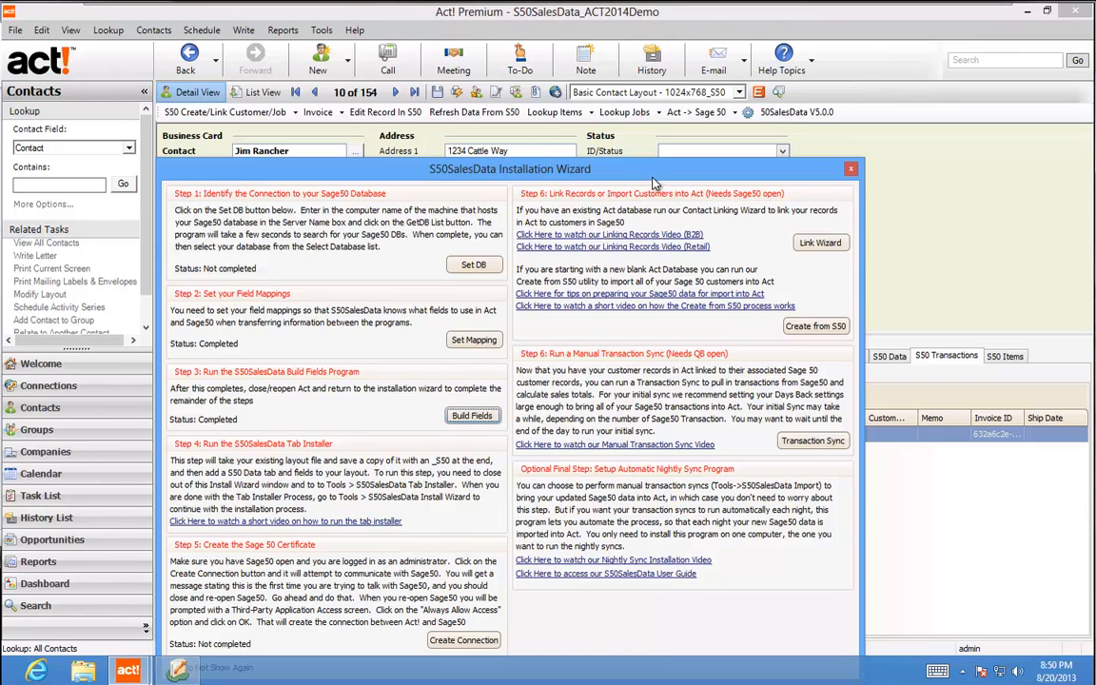
left_click_drag(592, 168, 626, 87)
left_click_drag(689, 102, 693, 90)
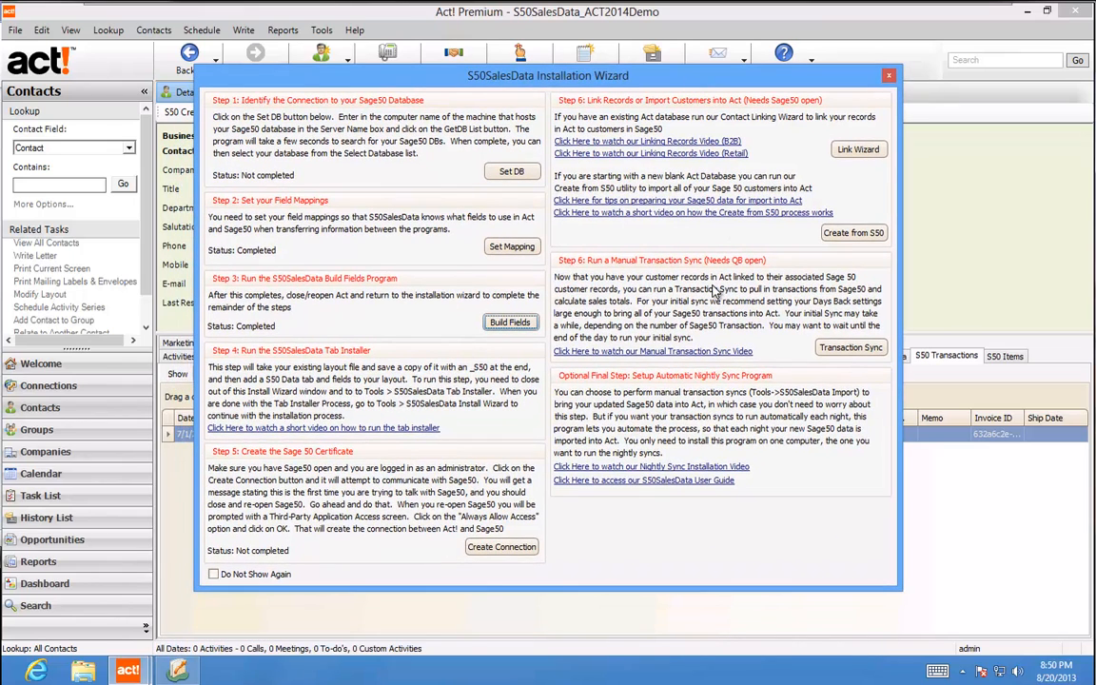
left_click(889, 76)
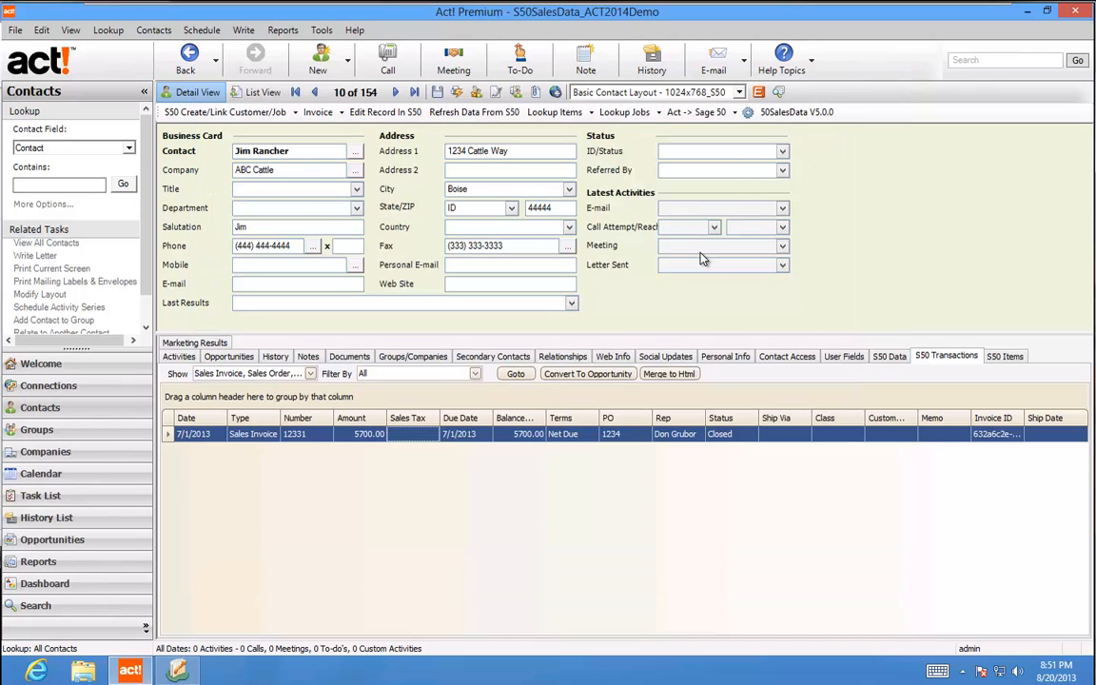